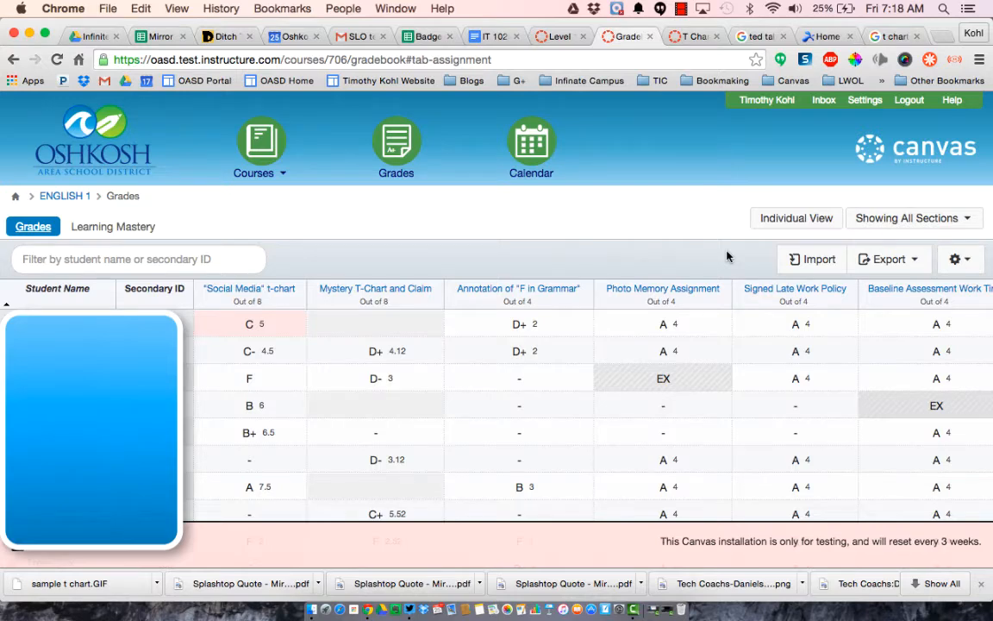
# Examine the assignment grades and totals in the ENGLISH 1 gradebook and the outcome scores in its Learning Mastery view
pyautogui.hscroll(3, 729, 451)
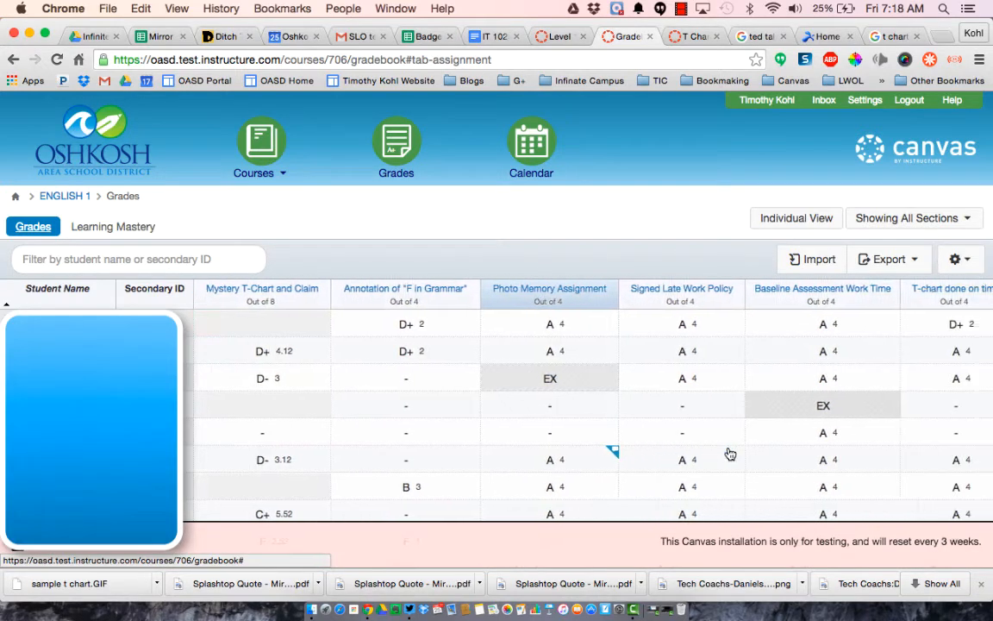
pyautogui.hscroll(8, 729, 451)
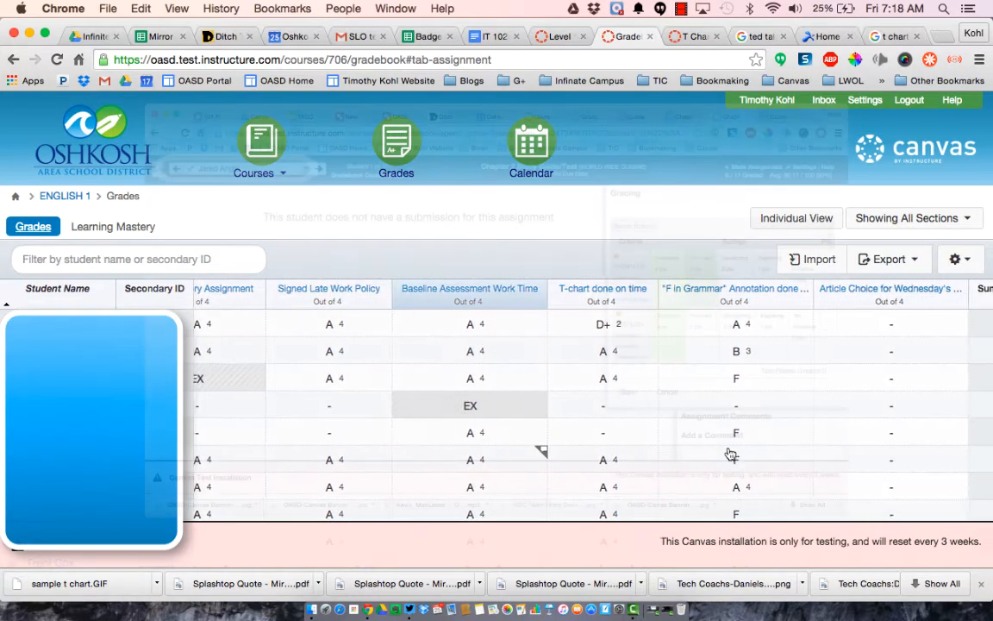
pyautogui.hscroll(5, 729, 451)
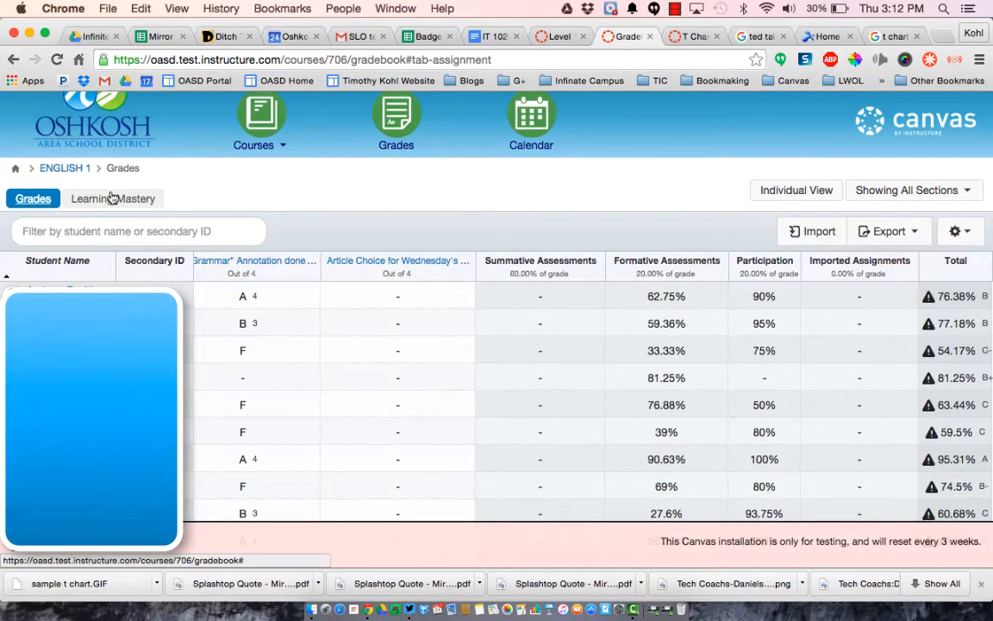
pyautogui.click(112, 198)
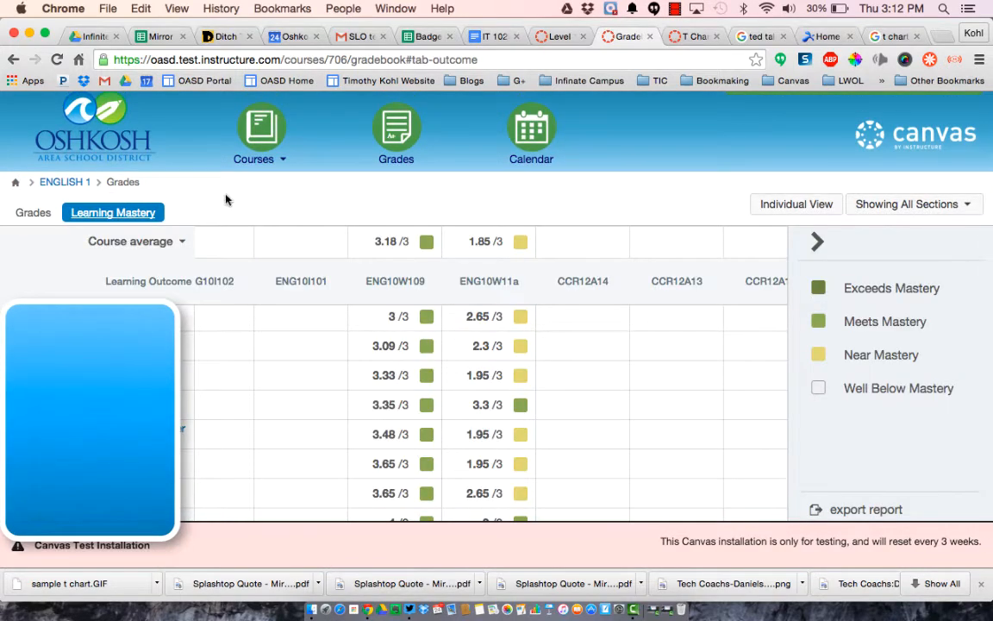
pyautogui.hscroll(10, 295, 444)
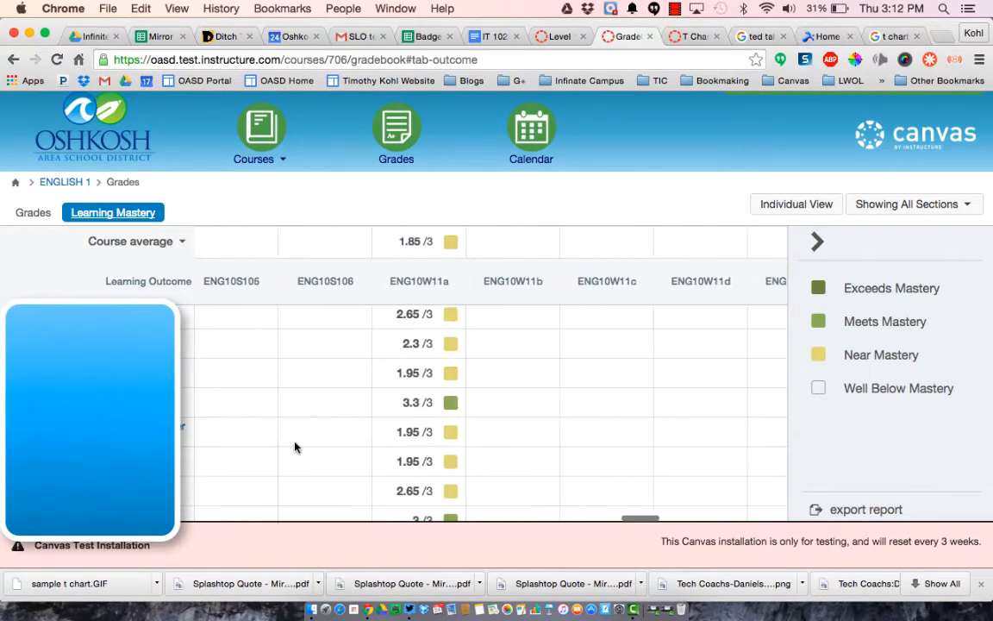
pyautogui.moveTo(411, 278)
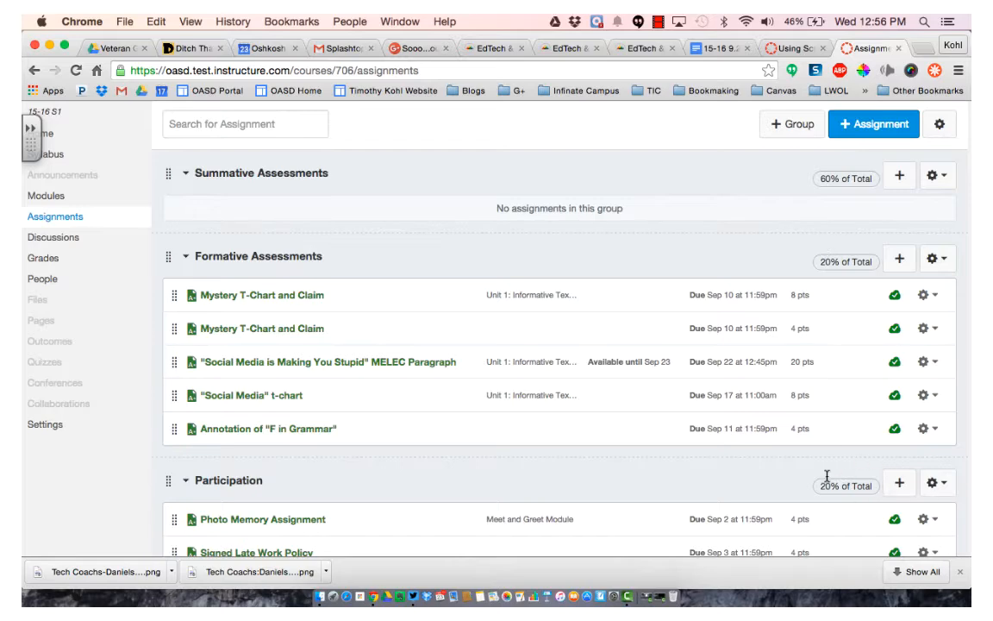
# Save final-grade weighting by assignment group: Summative Assessments 60%, Formative Assessments 20%, Participation 20%, Imported Assignments 0%
pyautogui.click(939, 124)
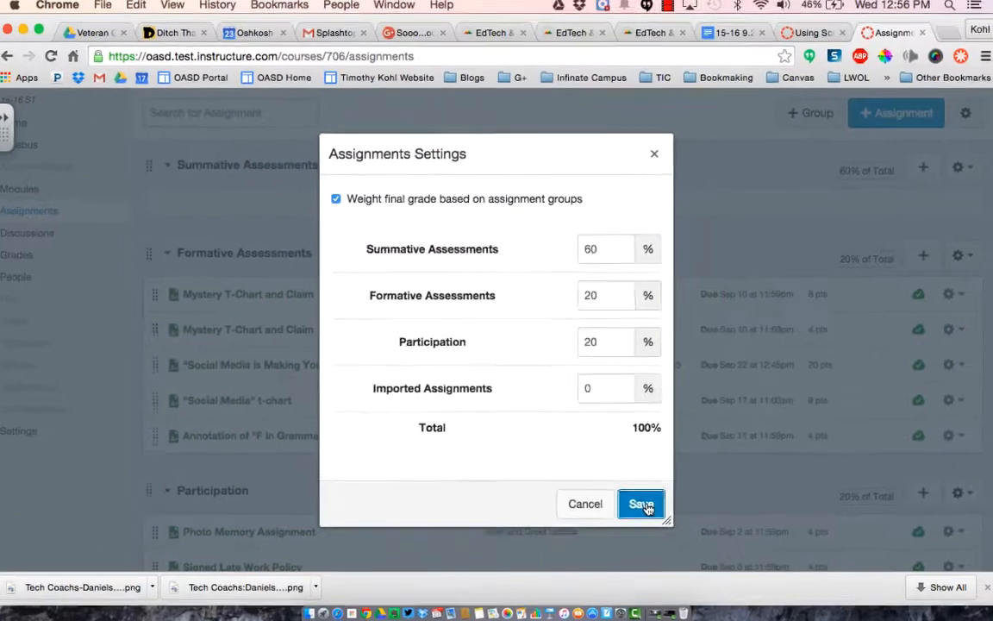
pyautogui.click(734, 615)
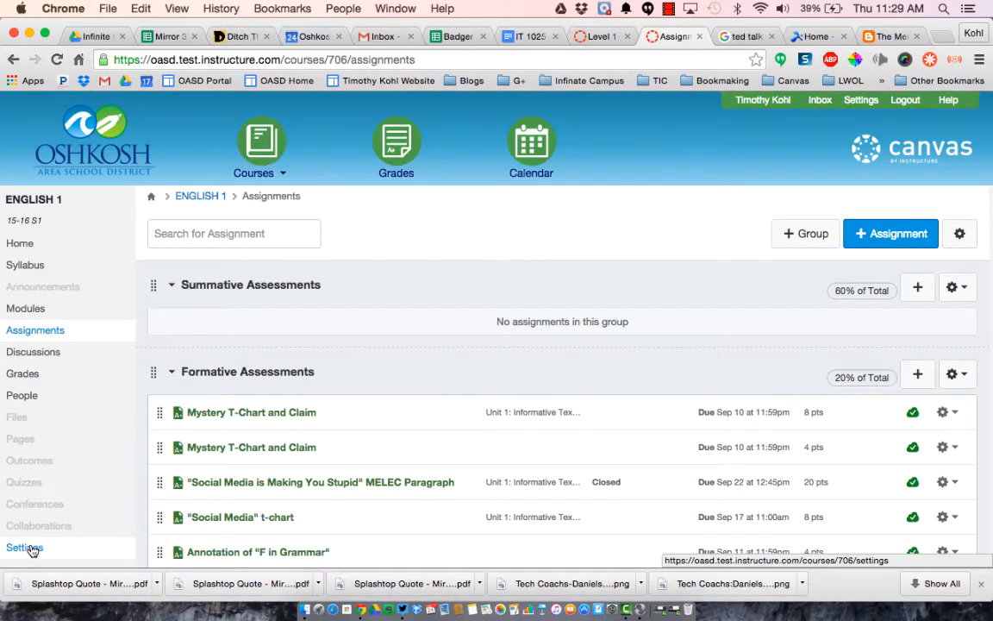
# Enable the course grading scheme in the ENGLISH 1 course details
pyautogui.click(24, 548)
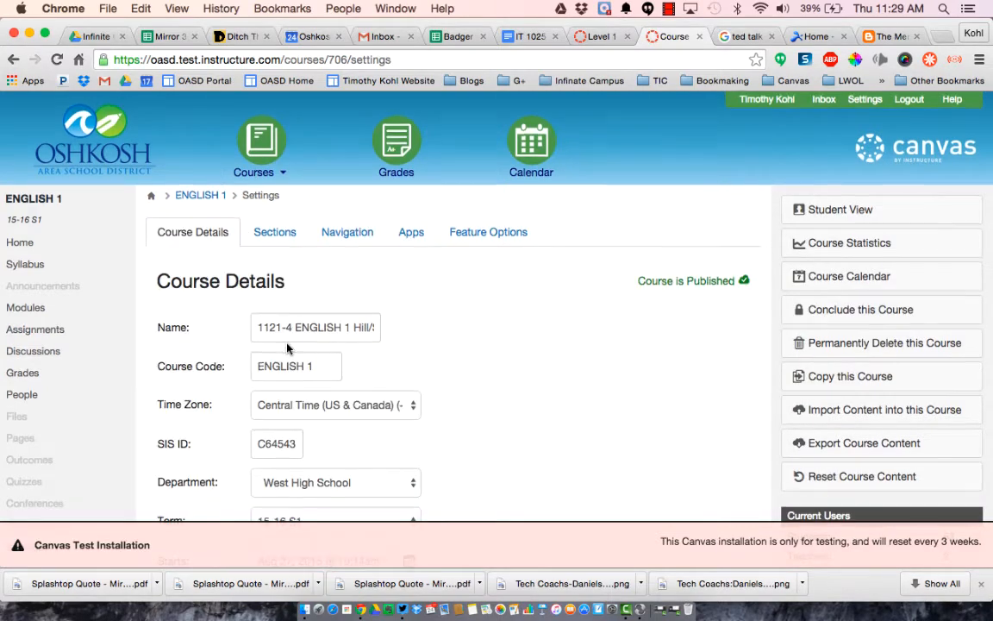
pyautogui.scroll(-5, 289, 348)
pyautogui.scroll(-6, 287, 348)
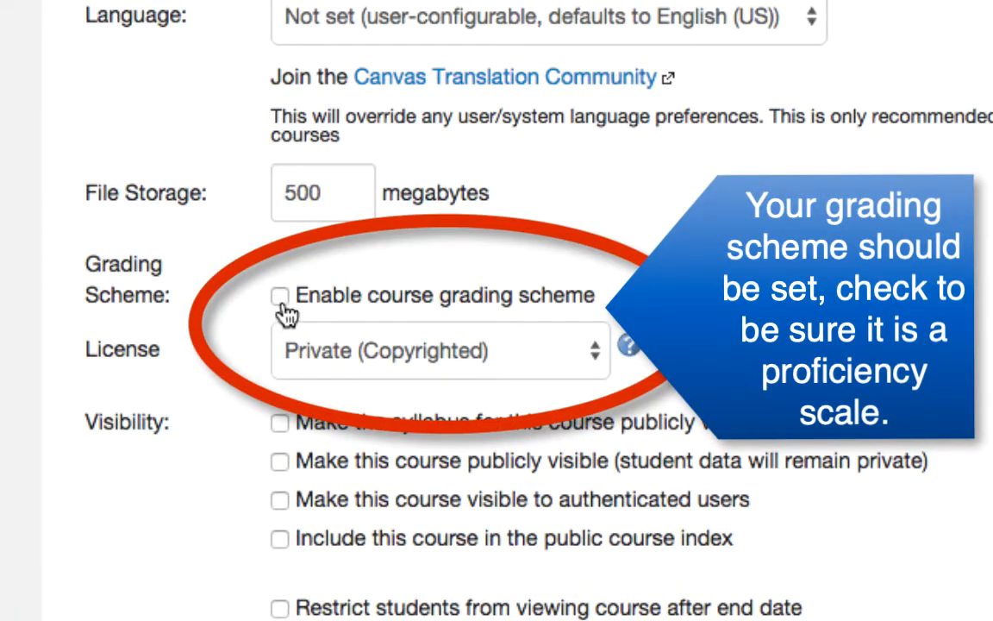
pyautogui.click(280, 298)
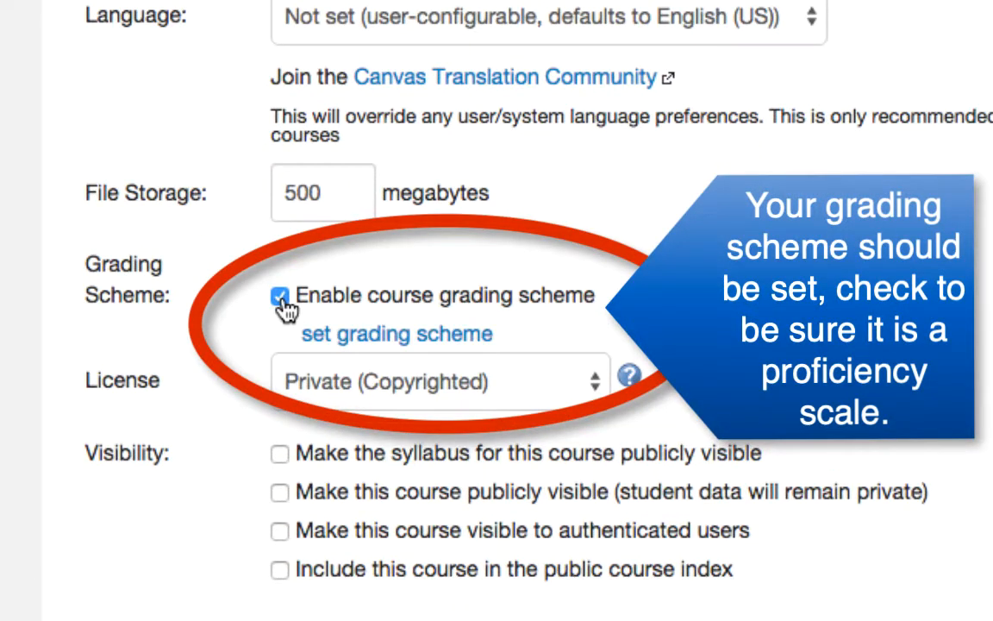
# Set the course's grading scheme to Proficiency Grading Scheme and update the course details
pyautogui.click(416, 334)
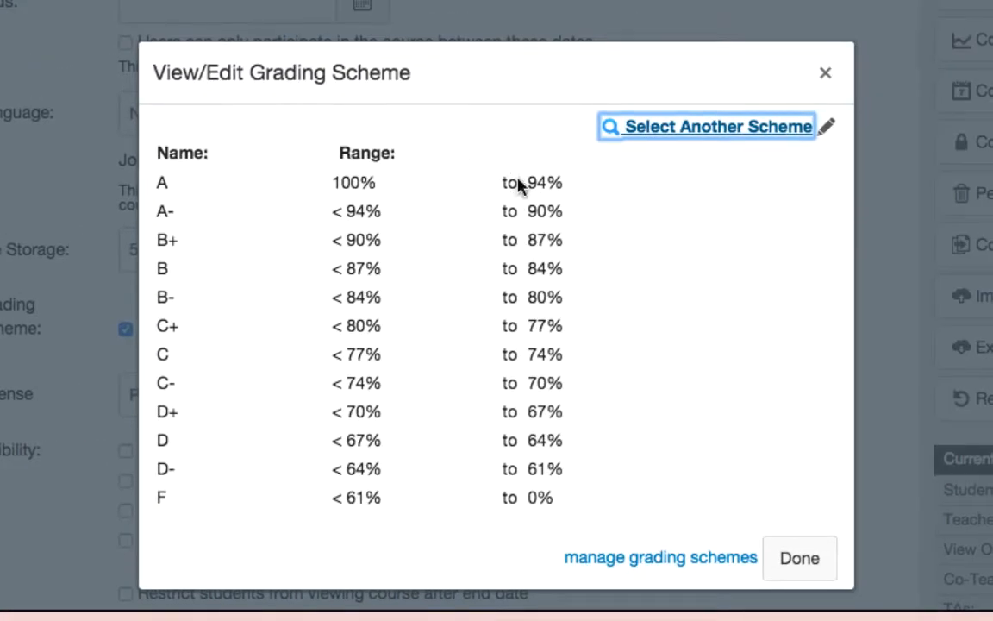
pyautogui.click(694, 129)
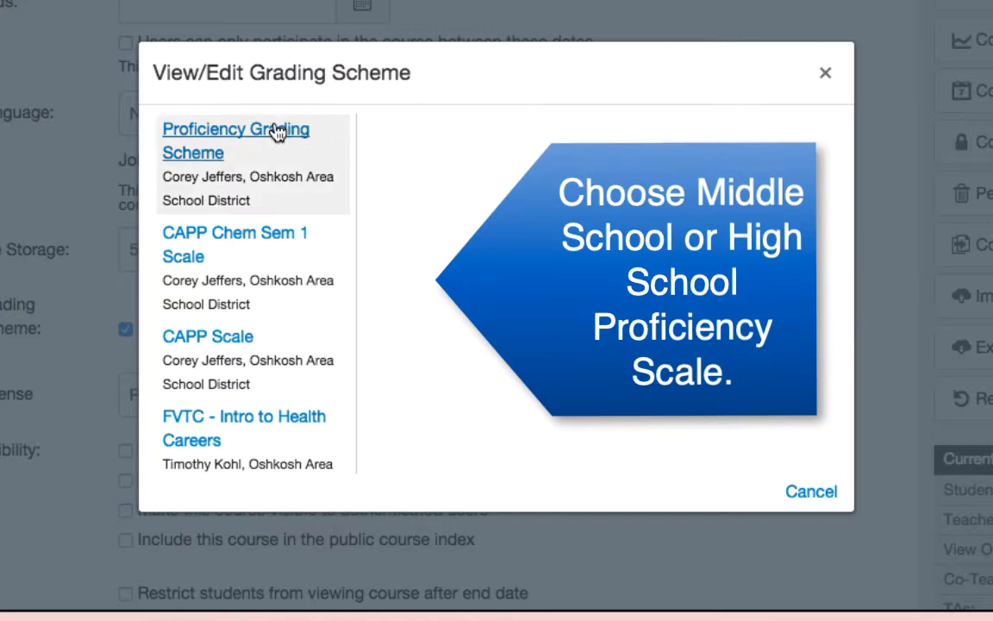
pyautogui.click(246, 137)
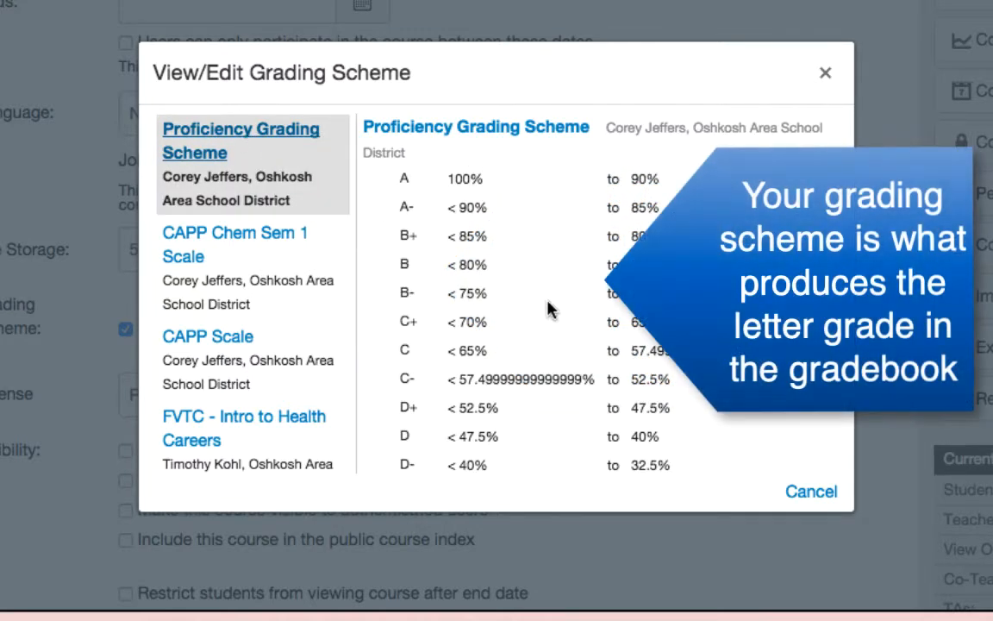
pyautogui.scroll(-3, 548, 308)
pyautogui.click(509, 294)
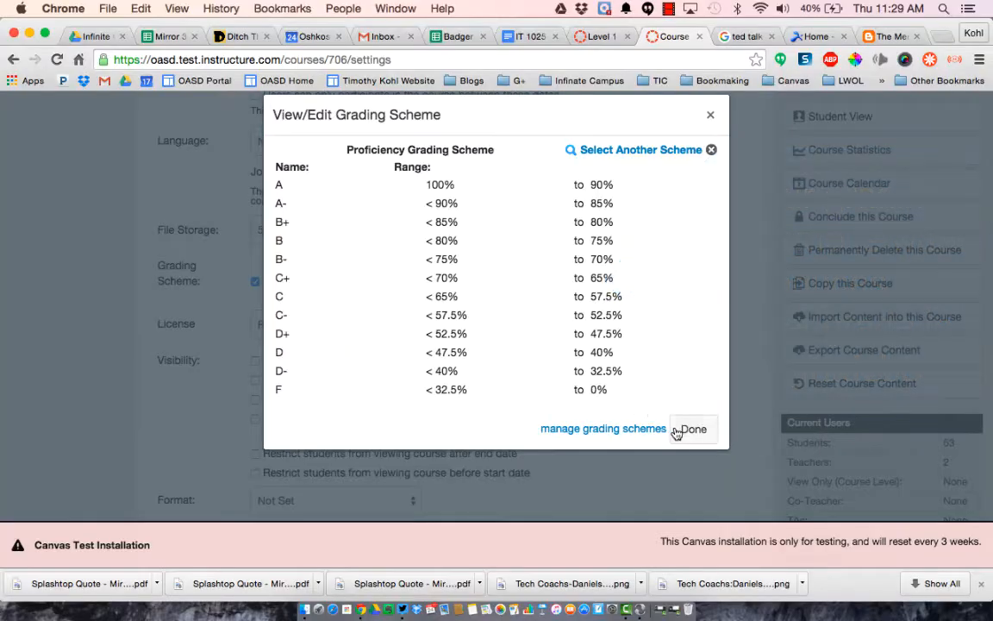
pyautogui.click(784, 412)
pyautogui.scroll(-5, 603, 377)
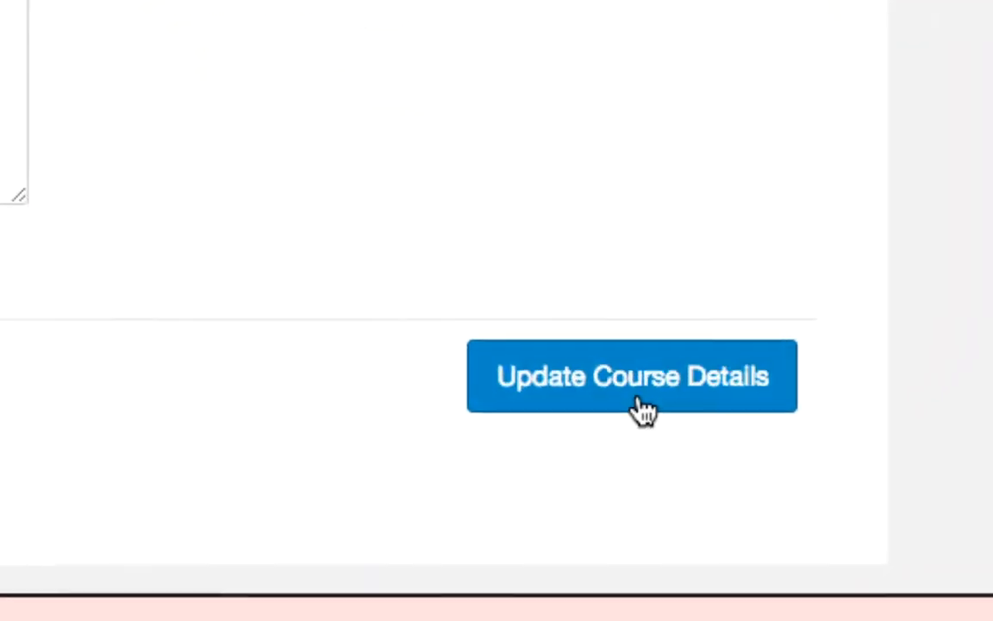
pyautogui.click(671, 440)
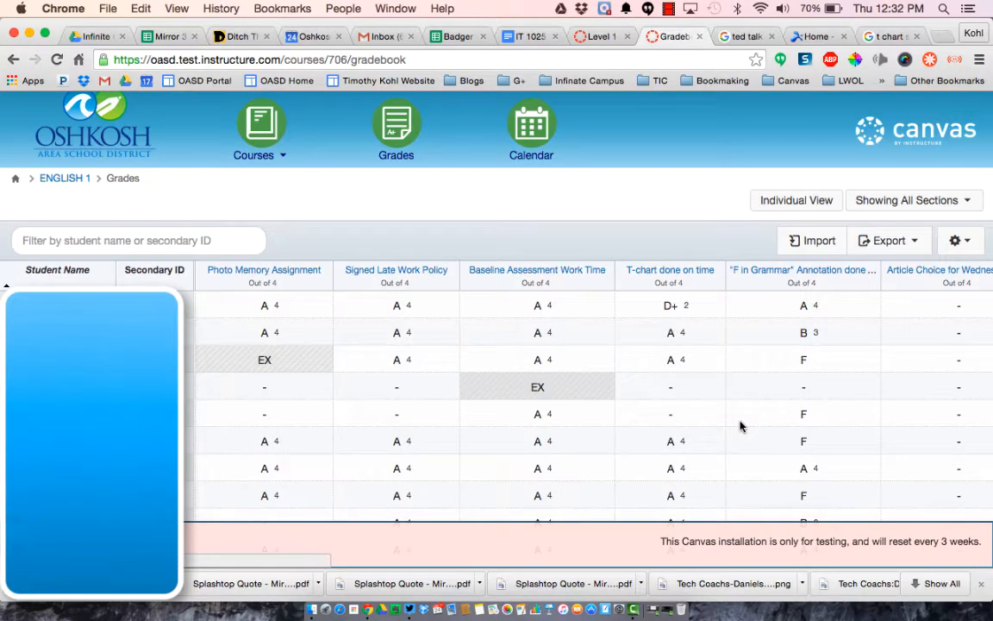
# Review the letter grades and assignment group percentages in the course gradebook
pyautogui.hscroll(10, 740, 425)
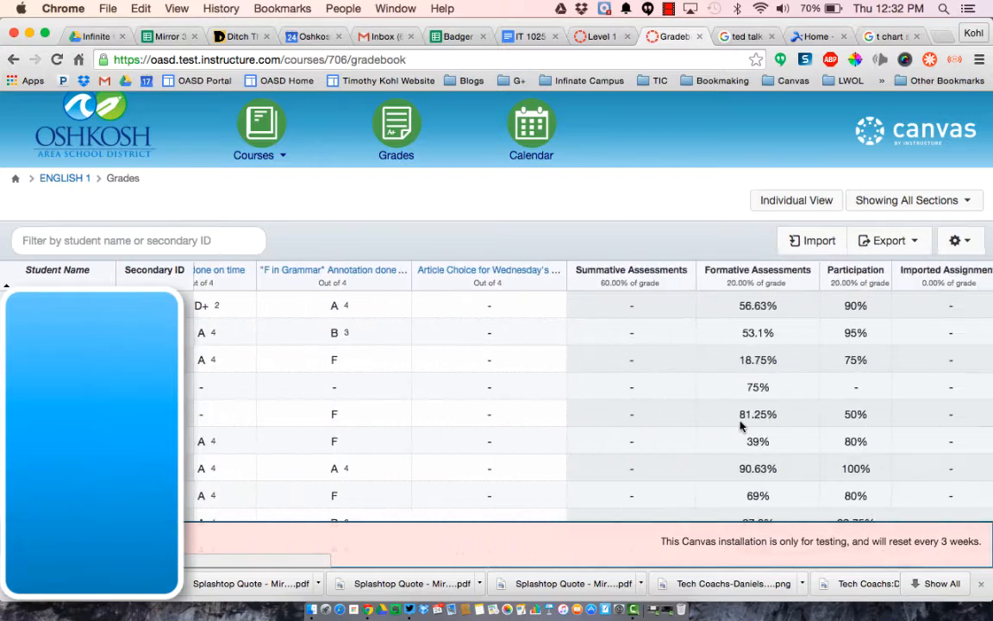
pyautogui.hscroll(3, 740, 425)
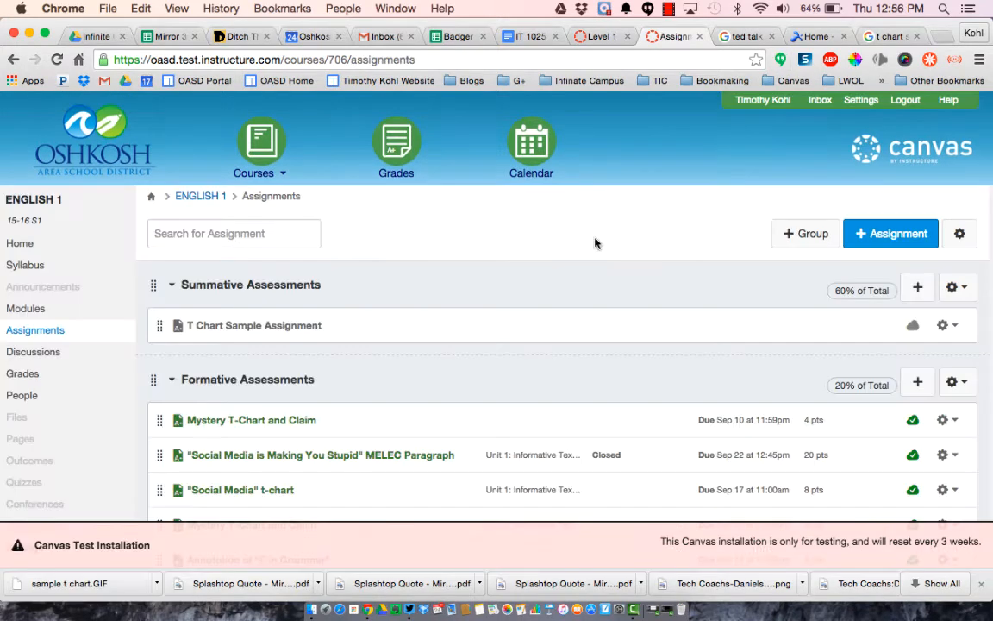
# Edit the T Chart Sample Assignment and set its points to 8
pyautogui.click(308, 332)
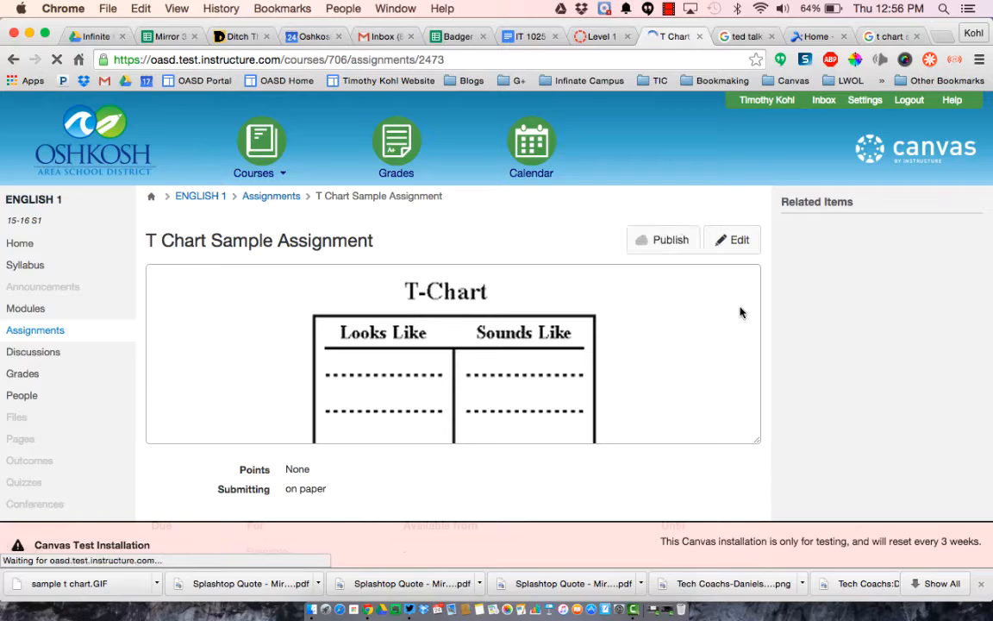
pyautogui.click(745, 241)
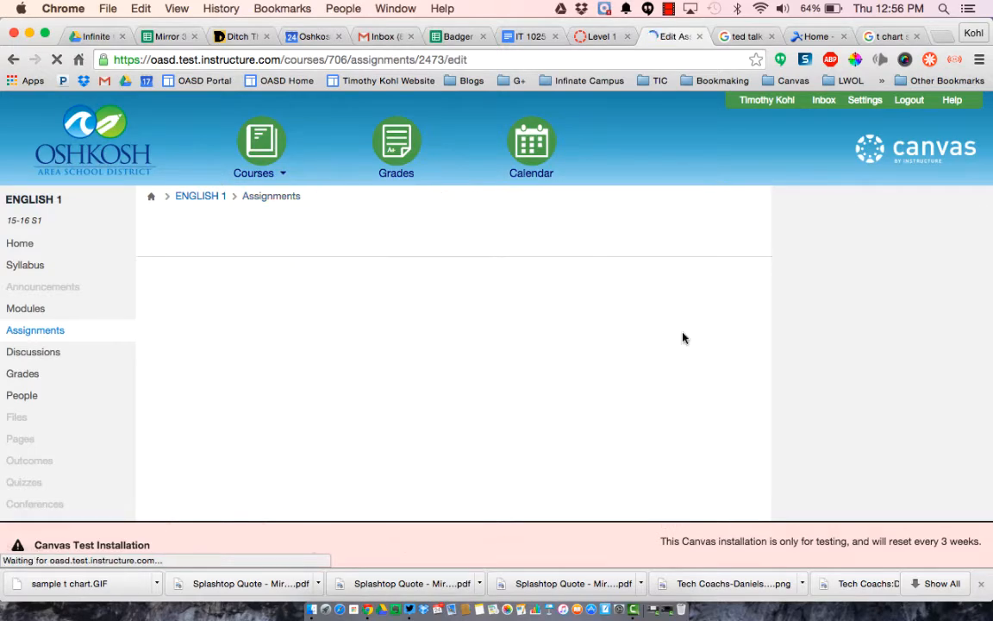
pyautogui.scroll(-5, 682, 333)
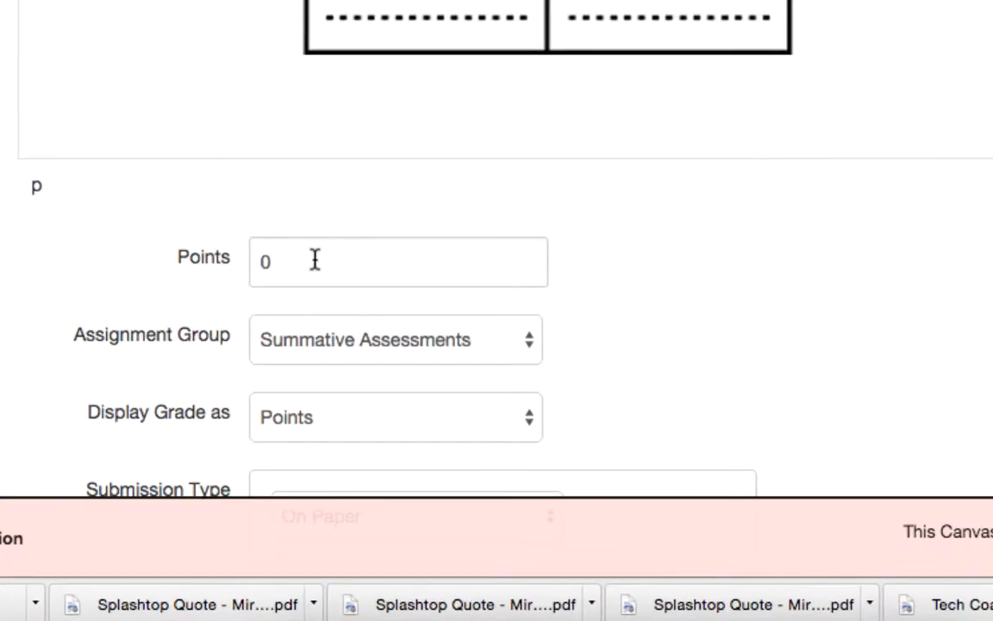
pyautogui.click(315, 261)
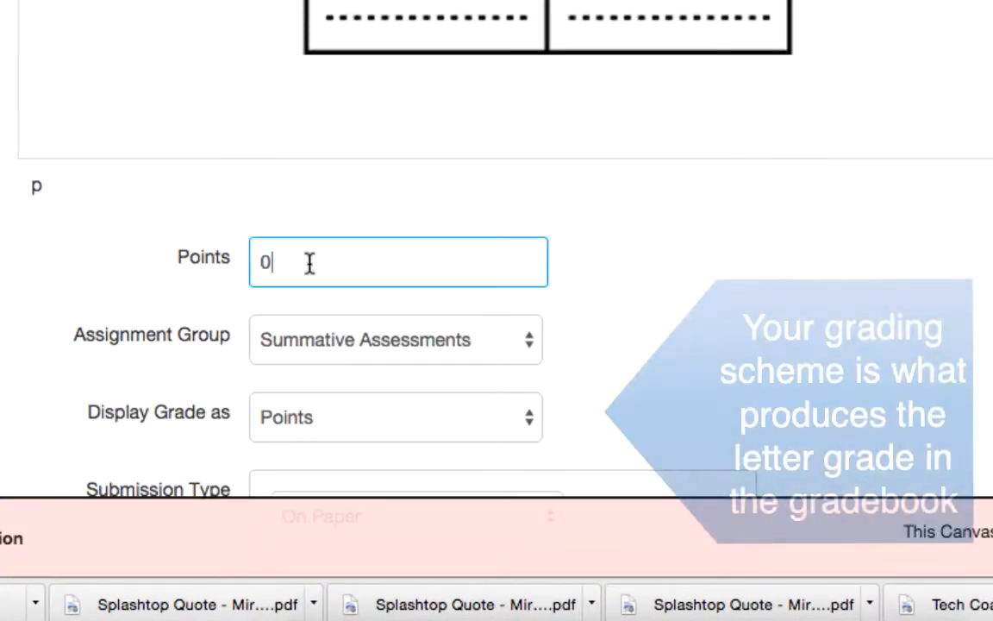
pyautogui.press('BackSpace')
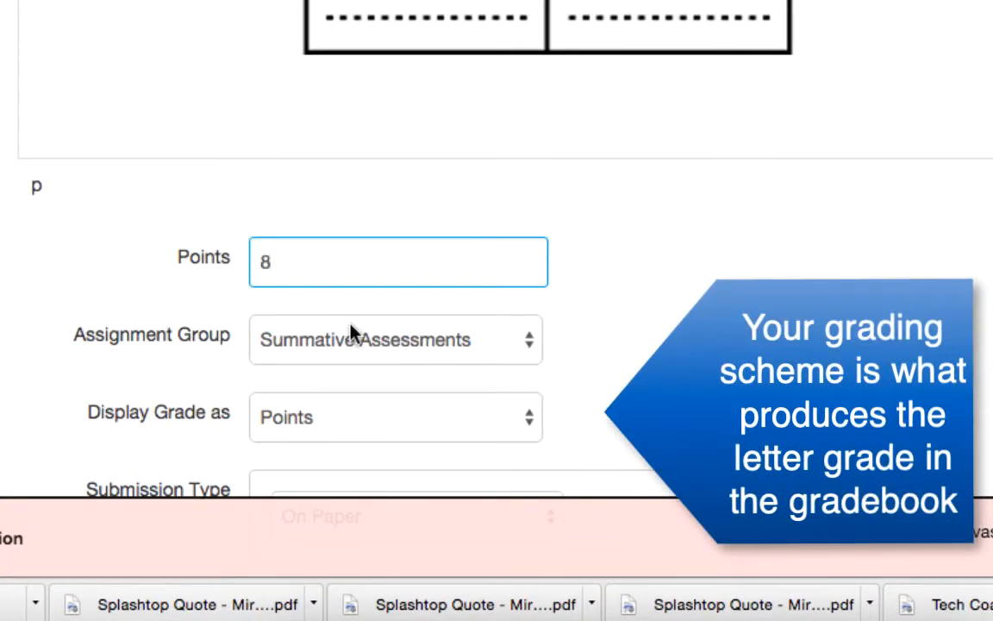
# Place the assignment in the Formative Assessments group, with the grade displayed as Points, and save it
pyautogui.click(498, 350)
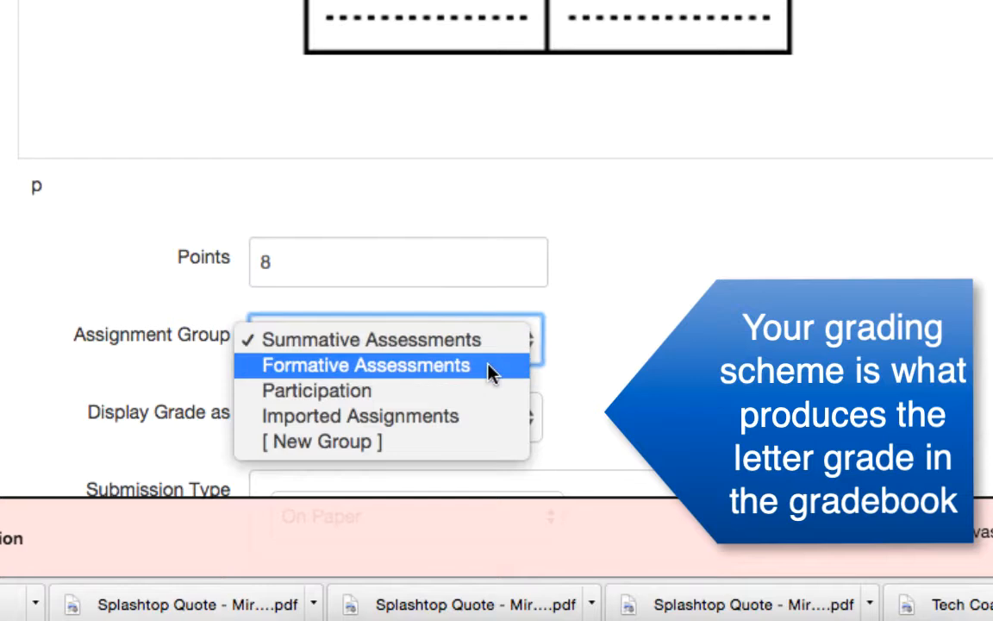
pyautogui.click(488, 368)
pyautogui.scroll(-4, 518, 345)
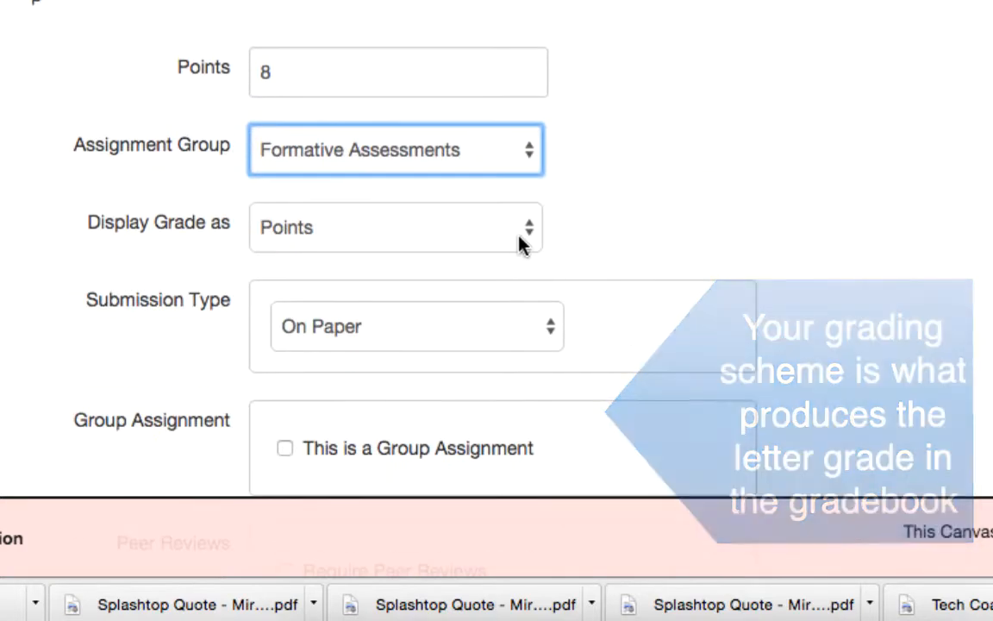
pyautogui.click(521, 243)
pyautogui.press('Escape')
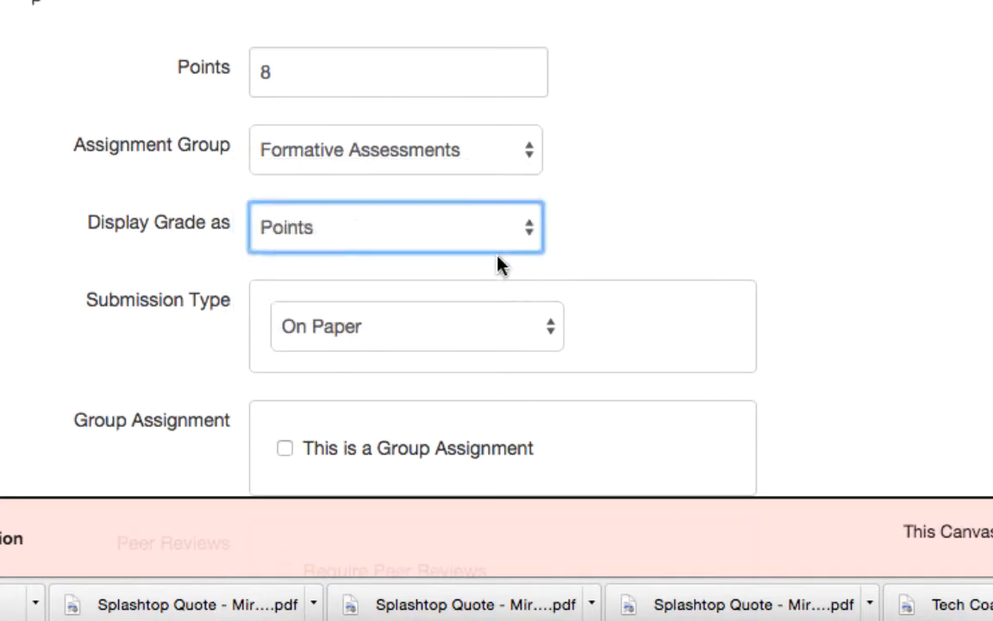
pyautogui.scroll(-10, 499, 259)
pyautogui.click(767, 414)
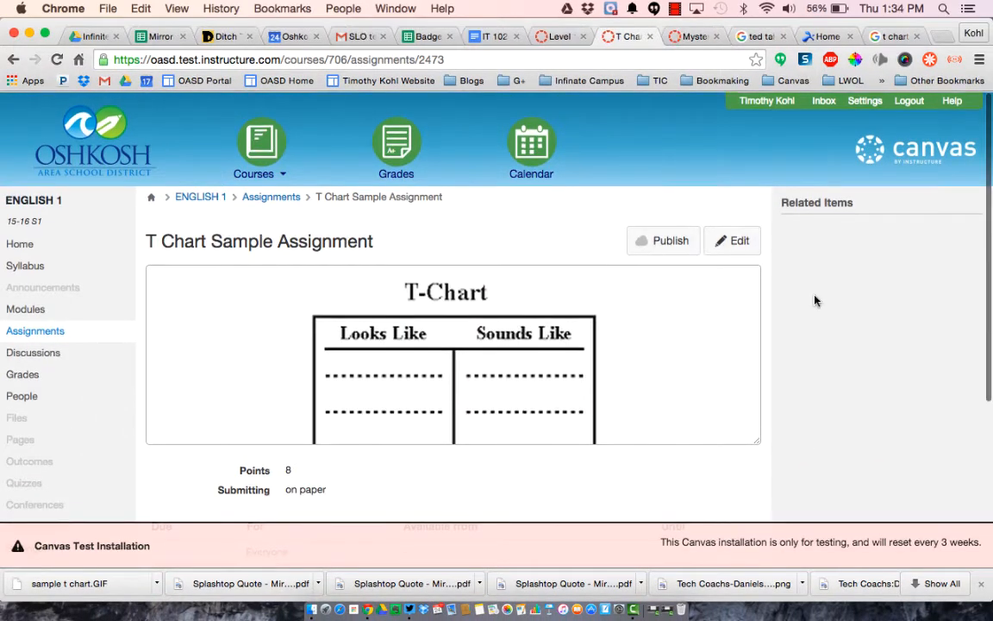
# Add a rubric to the assignment and title it with the copied assignment name, T Chart Sample Assignment
pyautogui.scroll(-5, 816, 300)
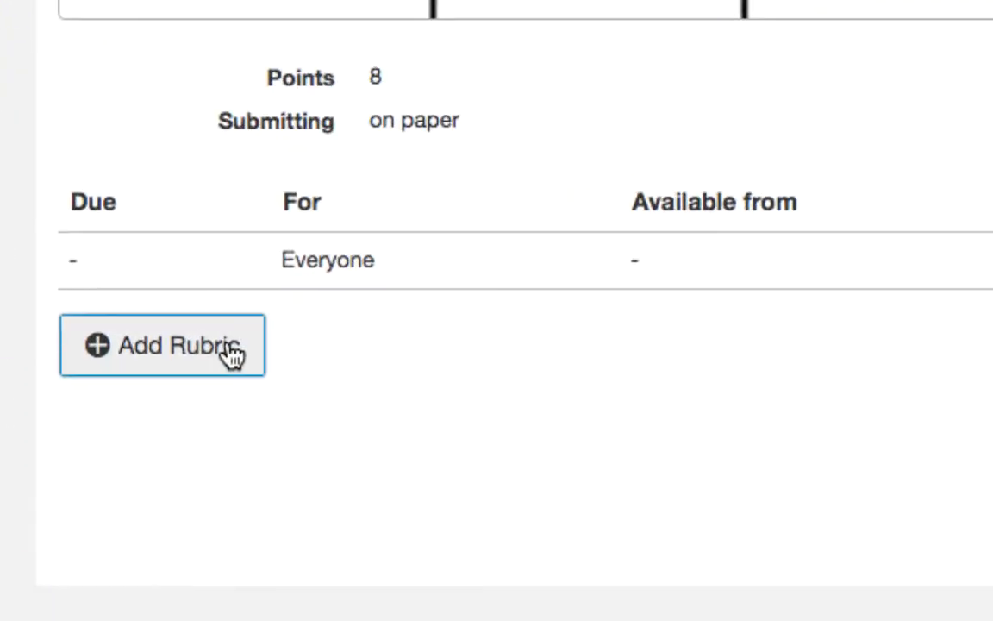
pyautogui.click(231, 353)
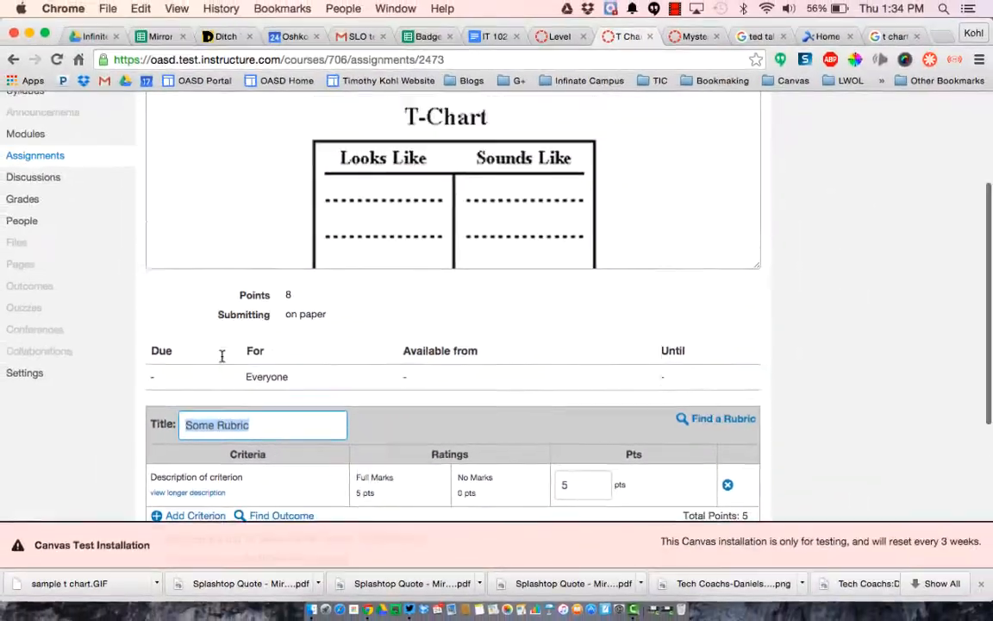
pyautogui.scroll(4, 390, 290)
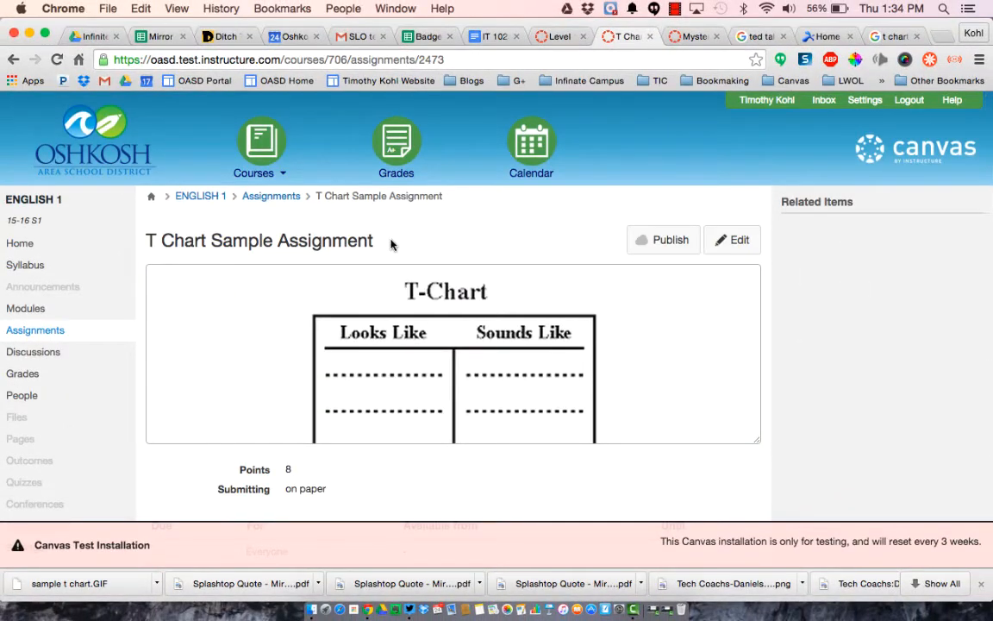
pyautogui.moveTo(153, 260); pyautogui.dragTo(142, 228)
pyautogui.press('super+c')
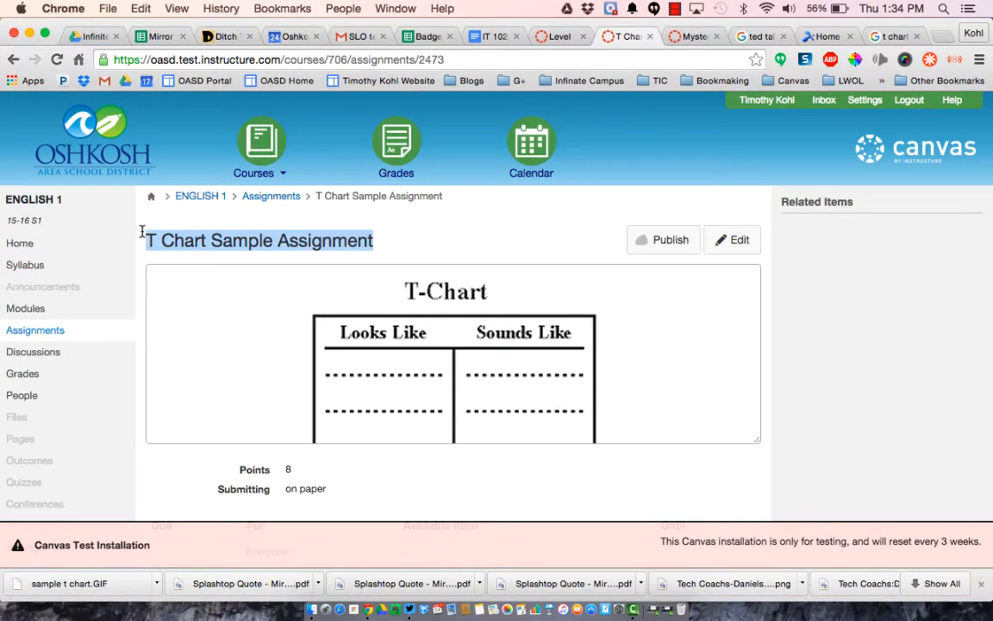
pyautogui.scroll(-4, 199, 302)
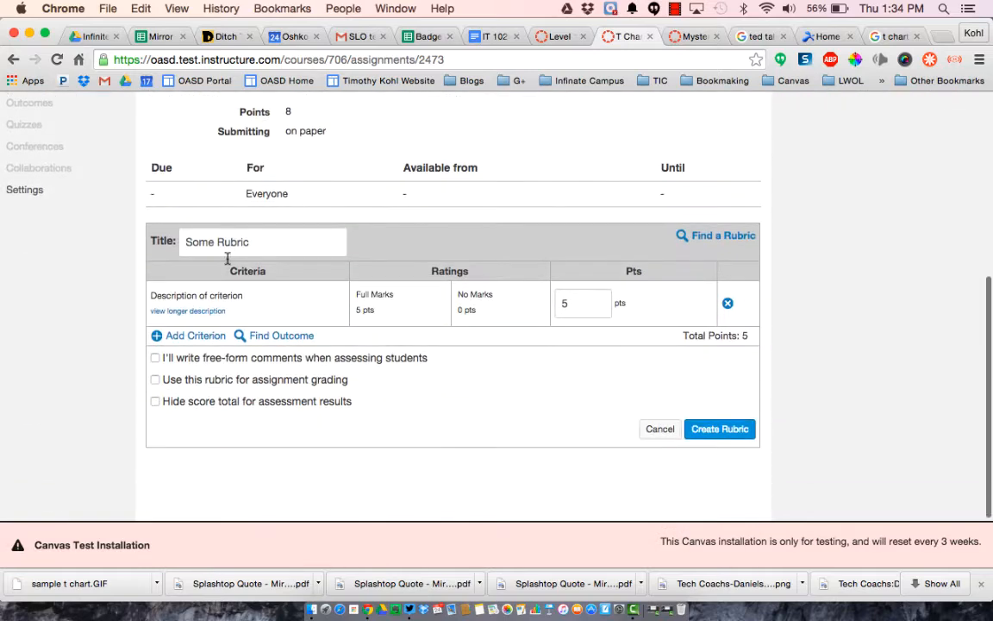
pyautogui.tripleClick(233, 240)
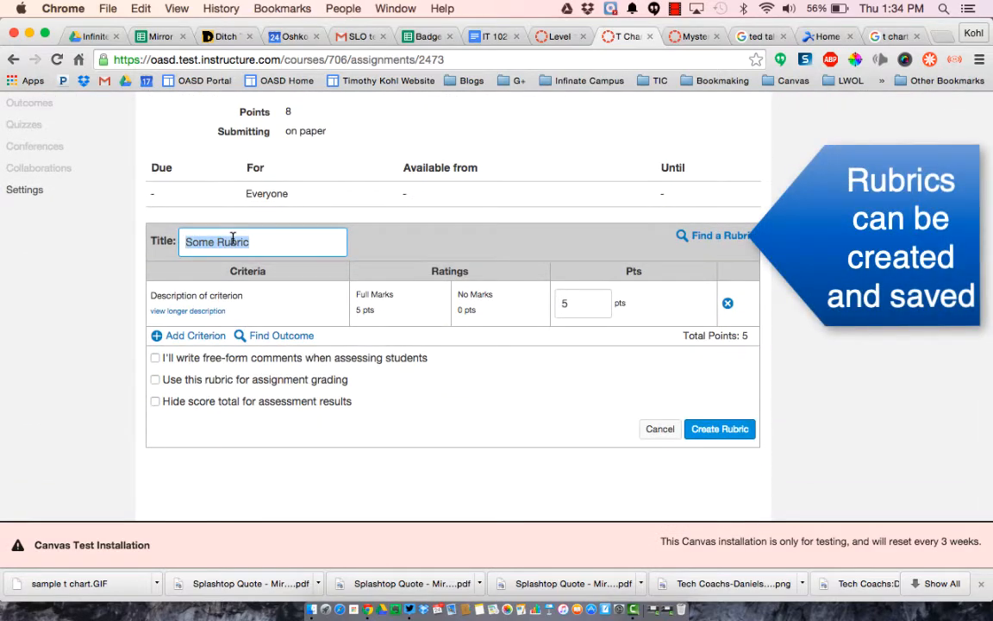
pyautogui.press('super+v')
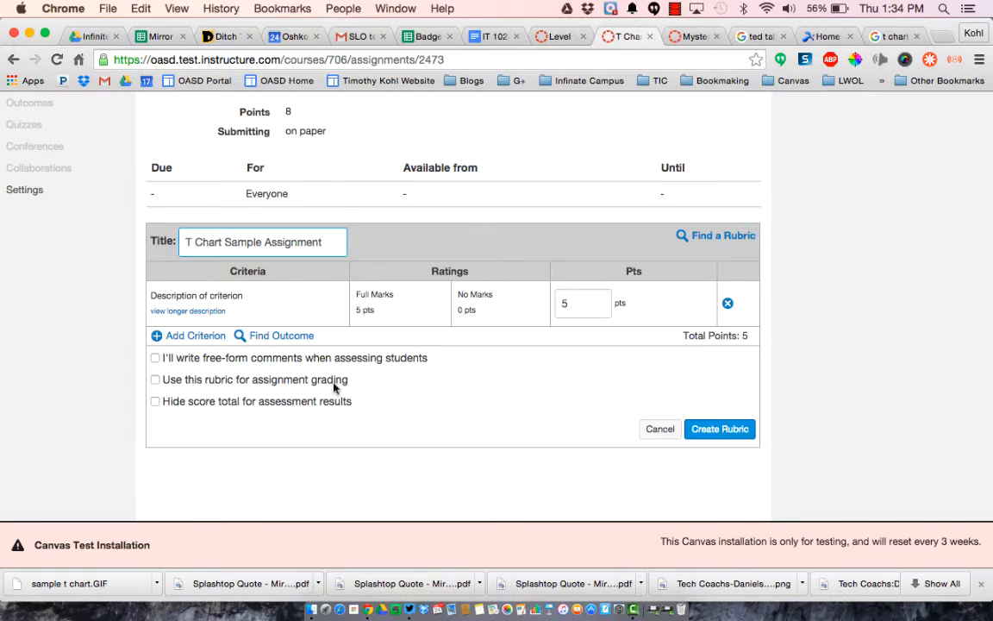
# Import the outcome ENG10W11a from the ENGLISH outcome group into the rubric, confirming the import
pyautogui.click(281, 337)
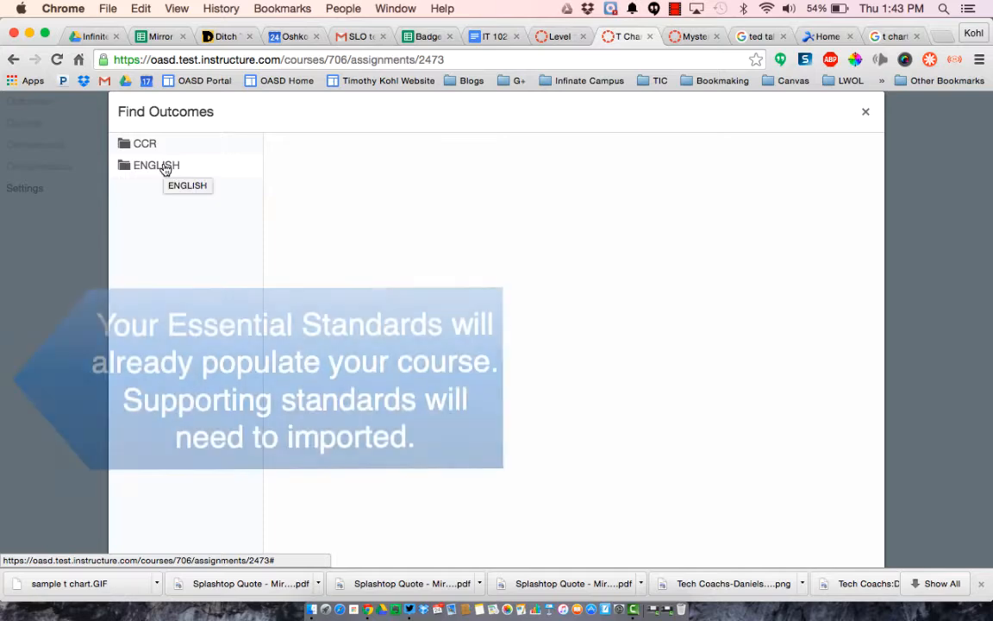
pyautogui.click(165, 167)
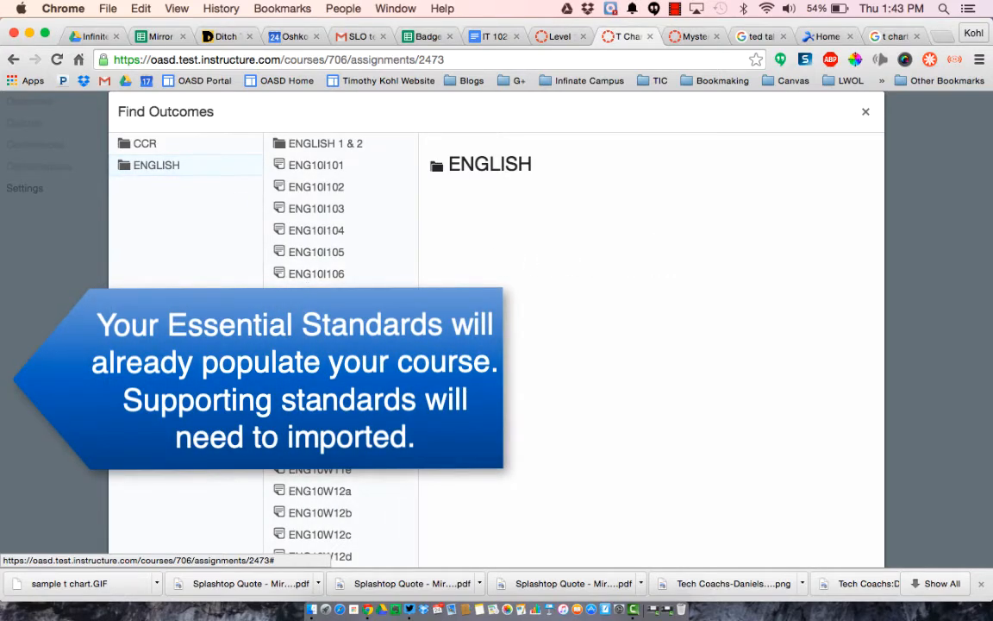
pyautogui.click(319, 383)
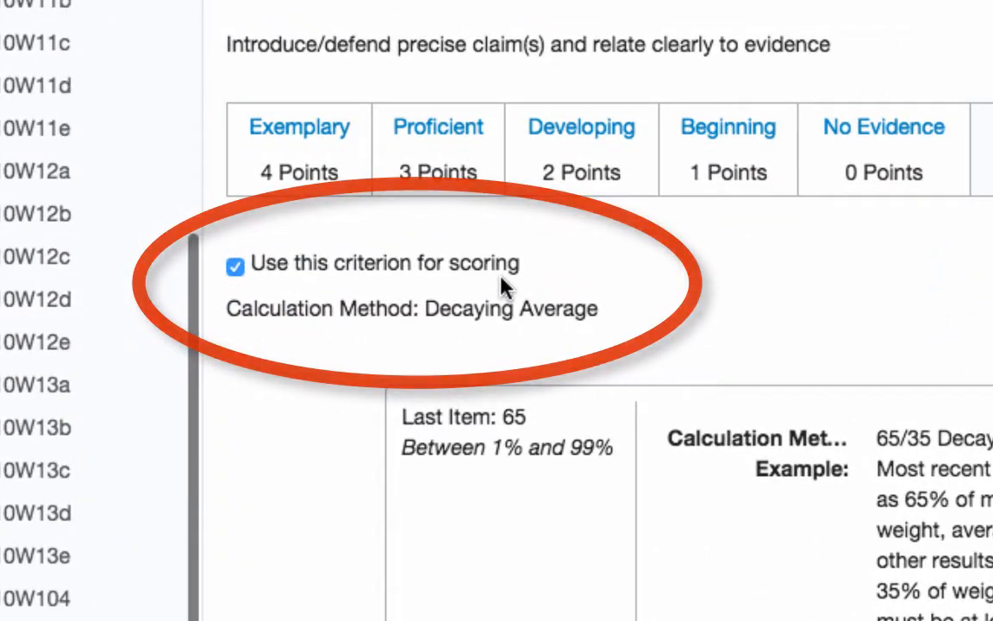
pyautogui.scroll(-5, 502, 277)
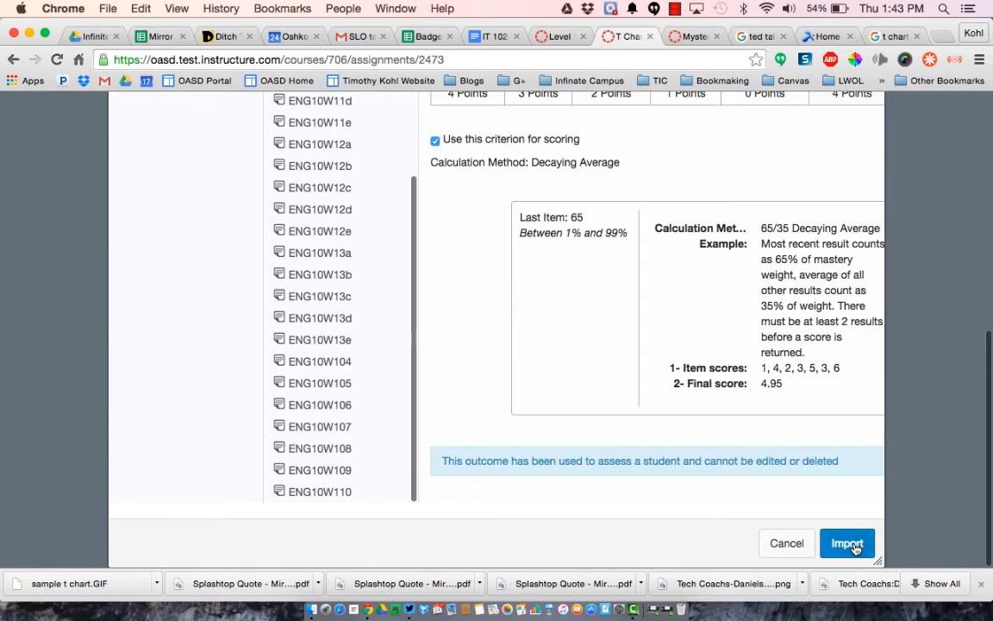
pyautogui.click(856, 545)
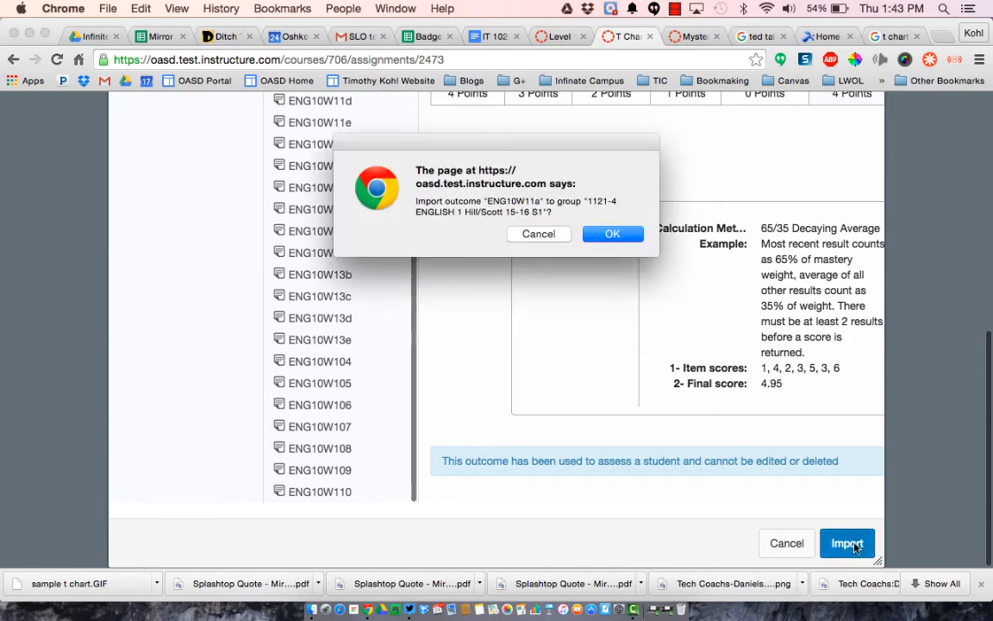
pyautogui.click(612, 234)
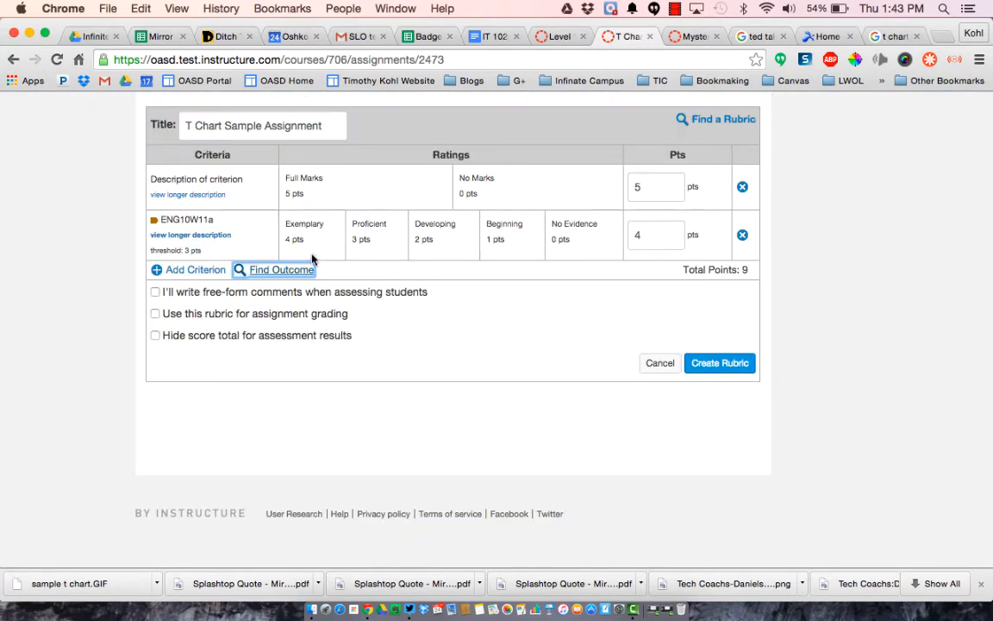
# Find the outcome ENG10W109 in the ENGLISH group and import it as another rubric criterion
pyautogui.click(282, 270)
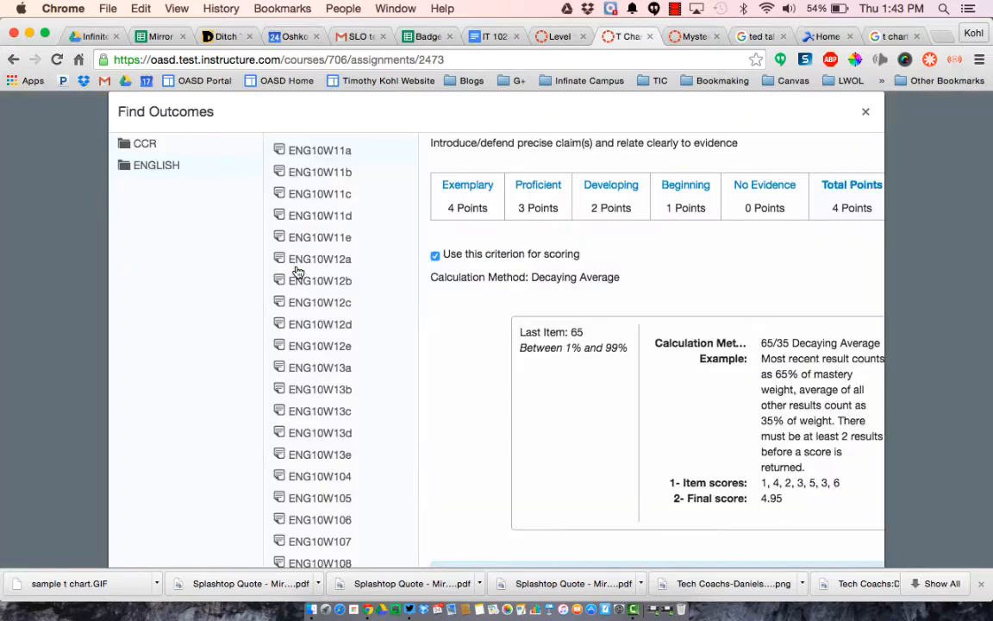
pyautogui.scroll(-3, 315, 395)
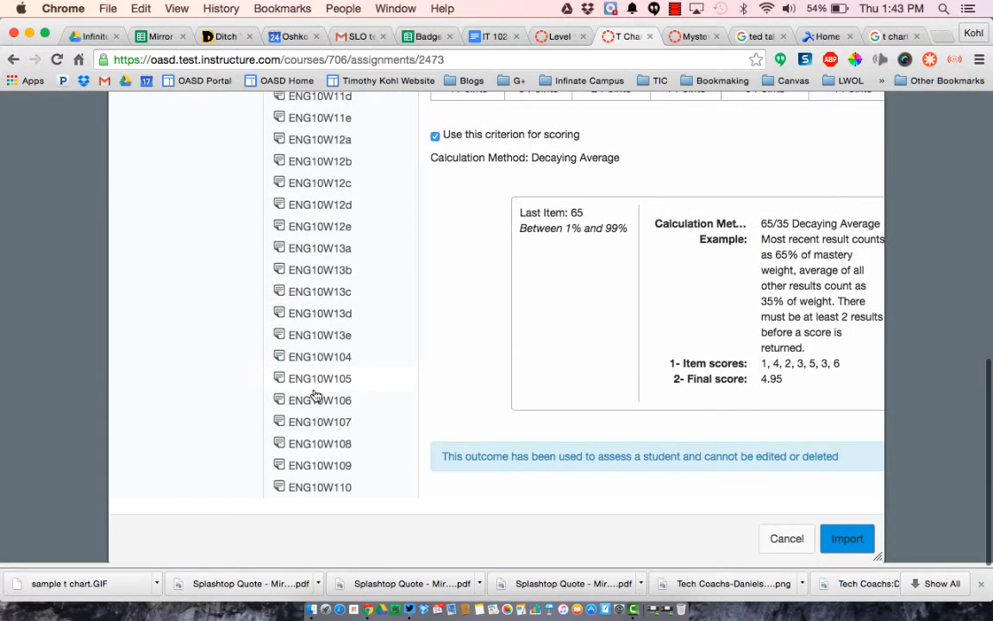
pyautogui.scroll(5, 317, 475)
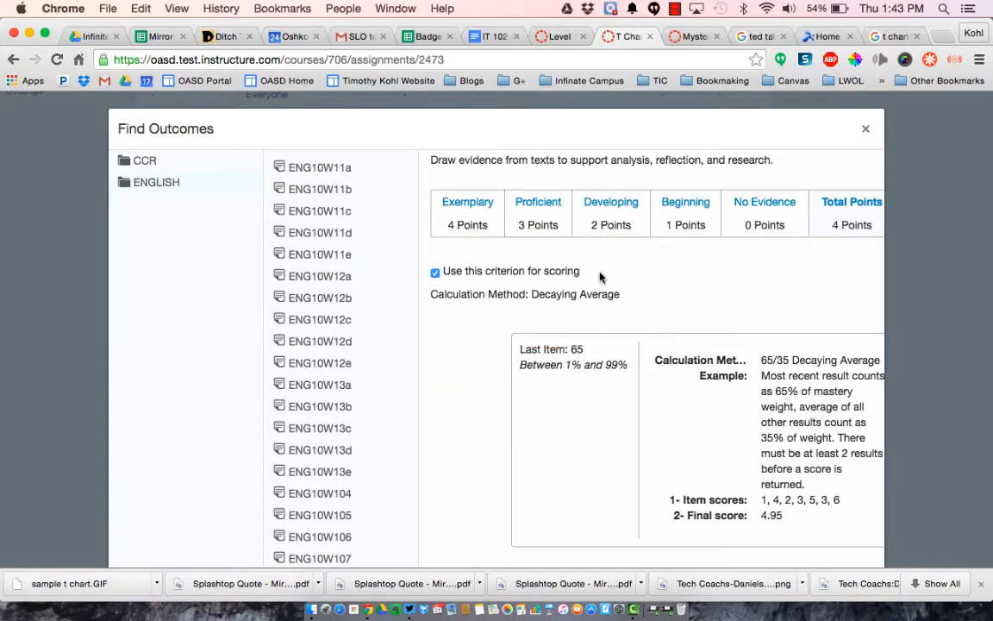
pyautogui.scroll(-3, 600, 277)
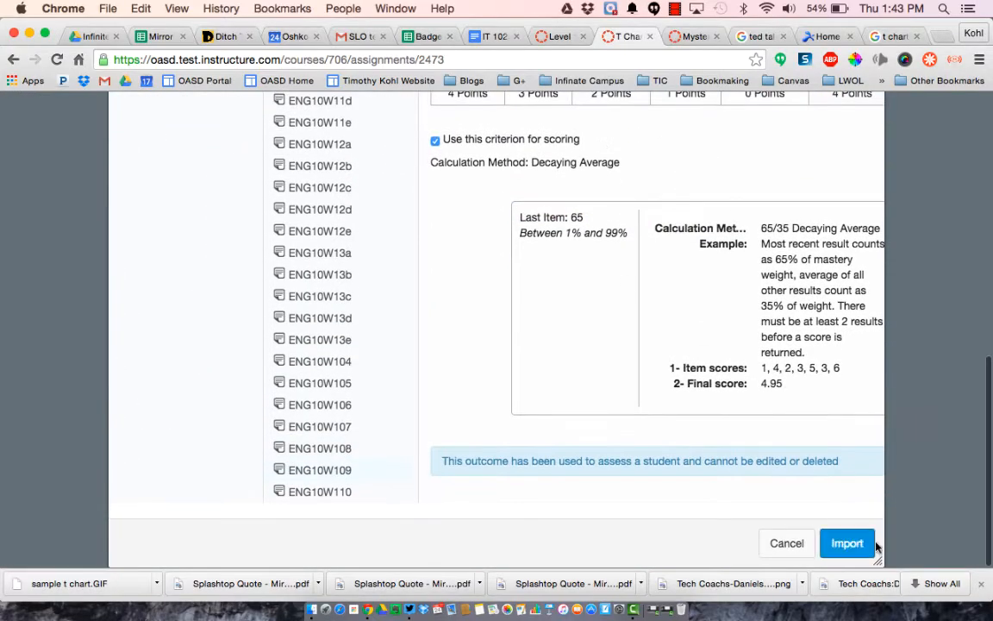
pyautogui.click(865, 546)
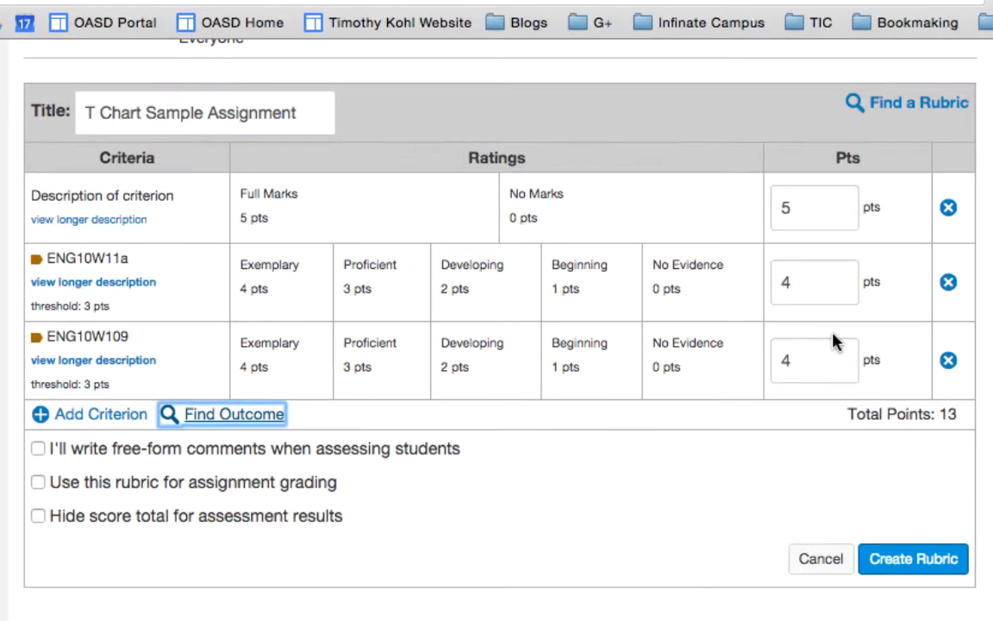
# Remove the default 5-point criterion from the rubric, enable the rubric for assignment grading and save it
pyautogui.click(949, 208)
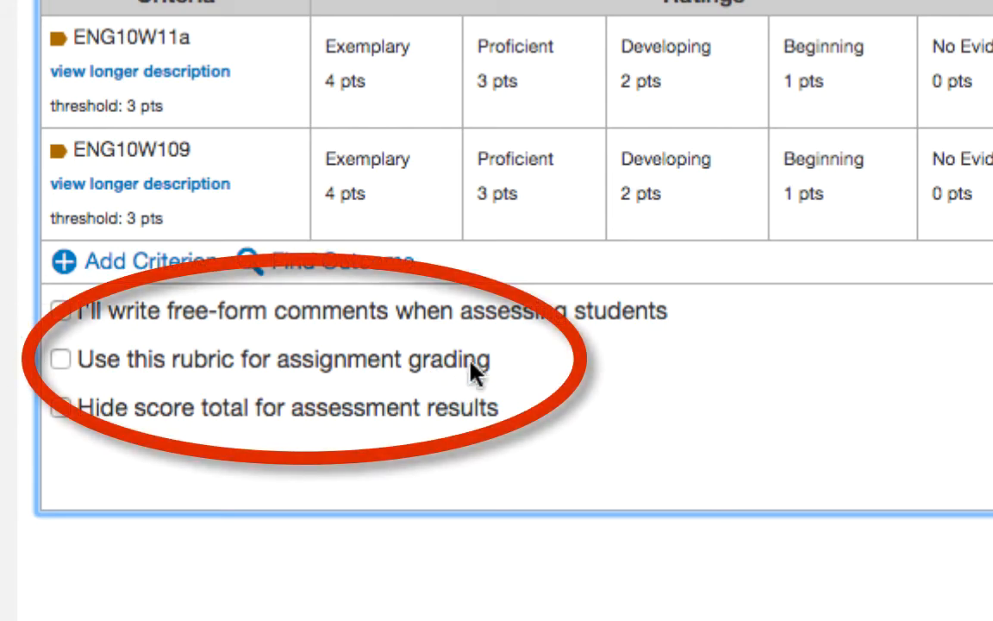
pyautogui.click(61, 360)
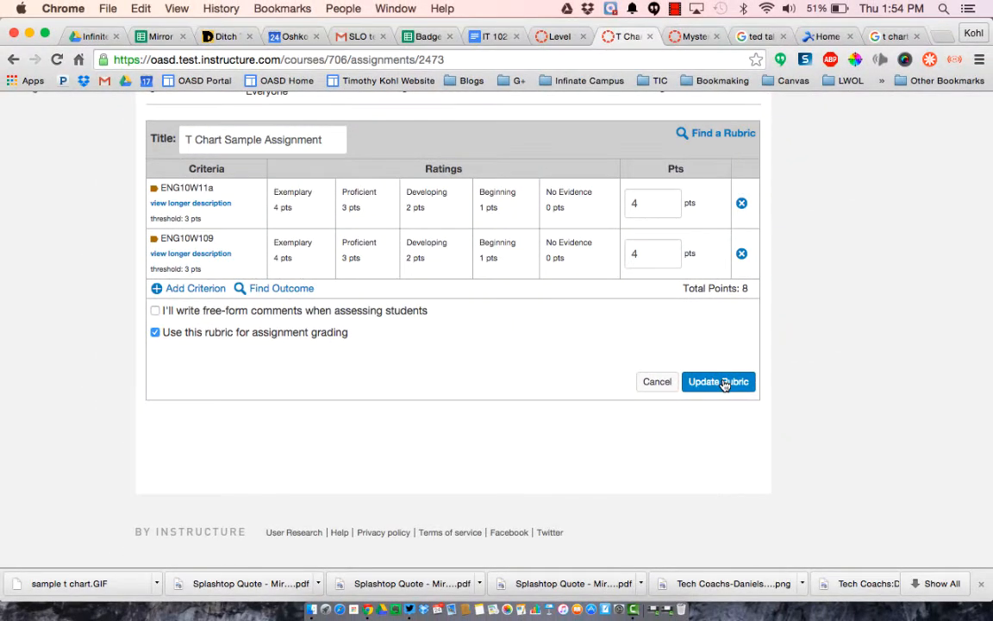
pyautogui.click(719, 381)
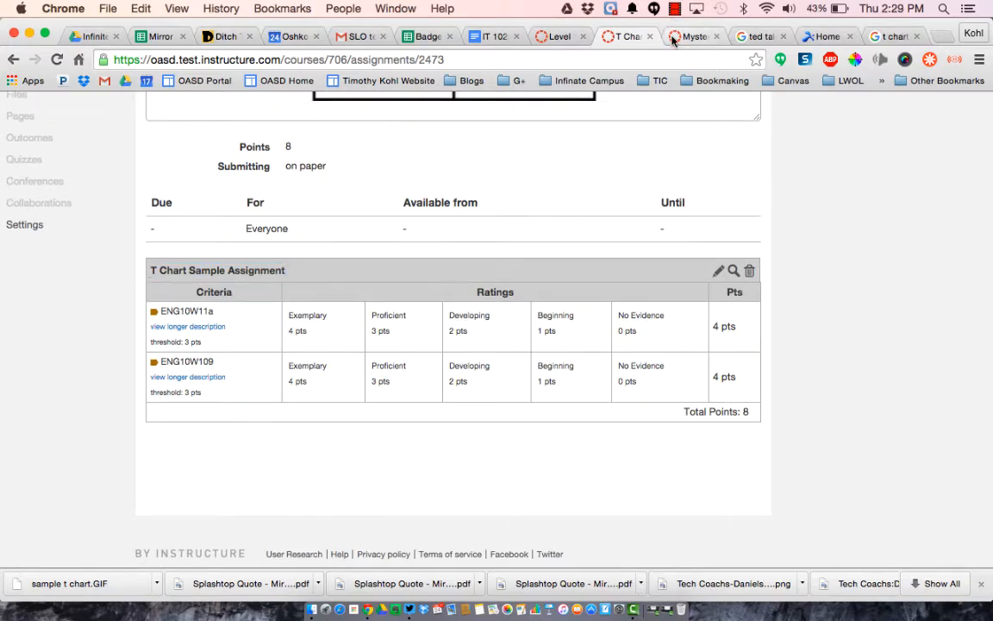
# Open the assignment in SpeedGrader, rate the first student Proficient on both ENG10W11a and ENG10W109, and save the rubric
pyautogui.scroll(8, 784, 204)
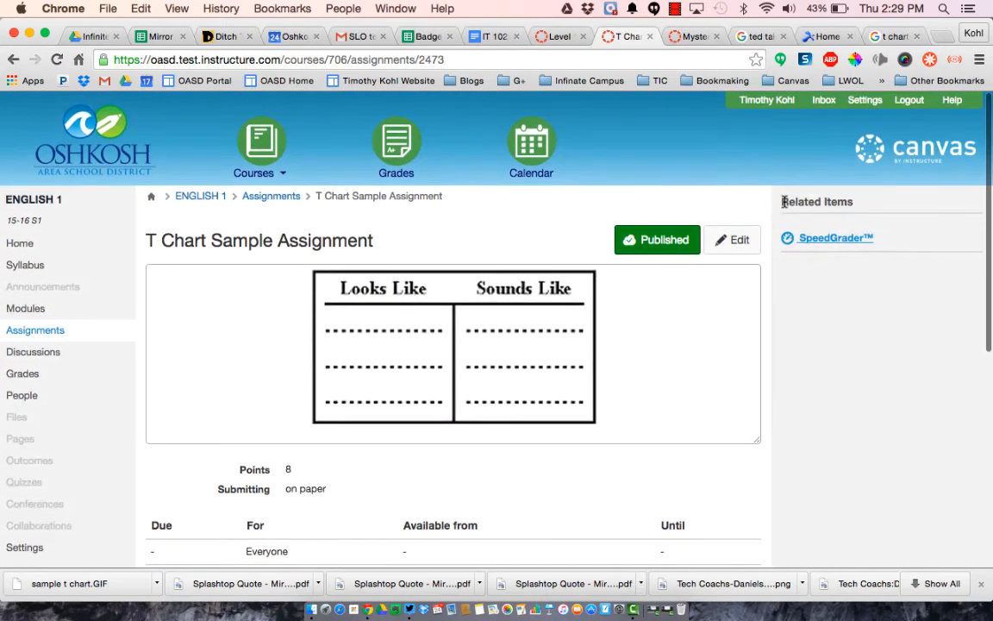
pyautogui.click(844, 242)
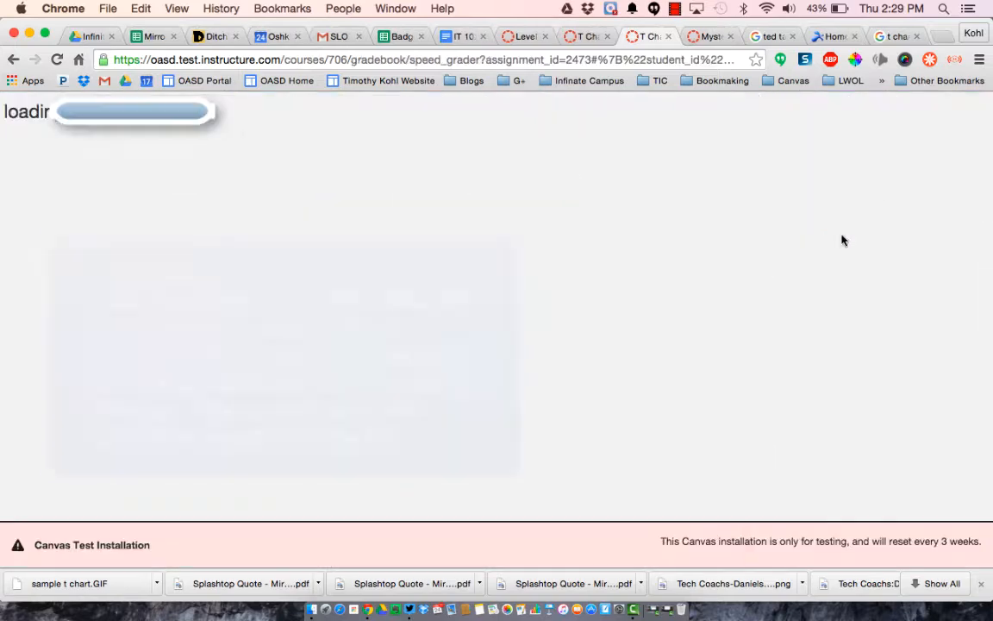
pyautogui.click(824, 231)
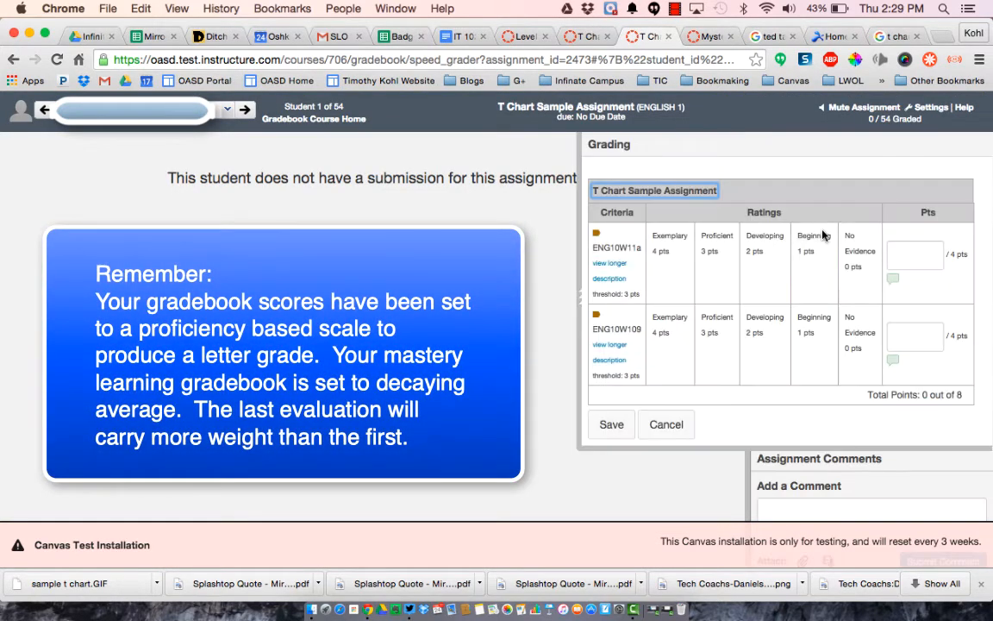
pyautogui.click(724, 264)
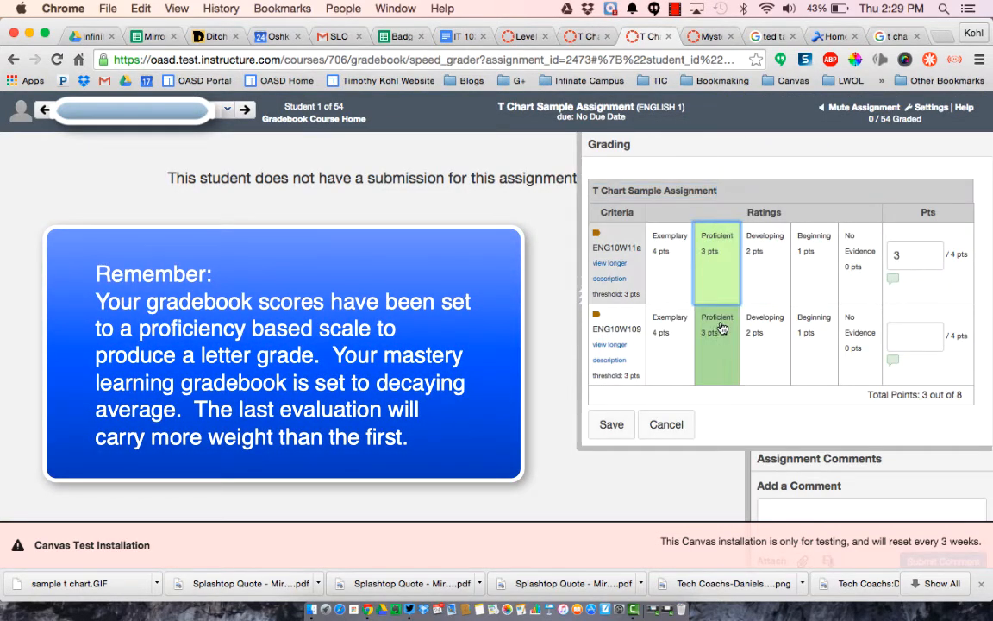
pyautogui.click(719, 328)
pyautogui.click(611, 426)
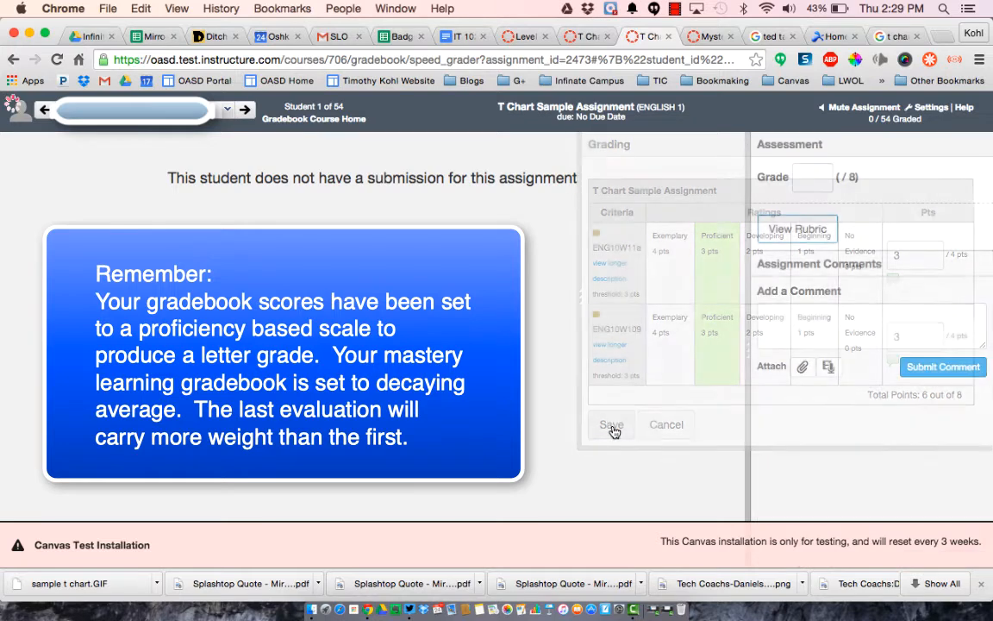
# Rate the second student Proficient on both rubric criteria and save the assessment
pyautogui.click(248, 110)
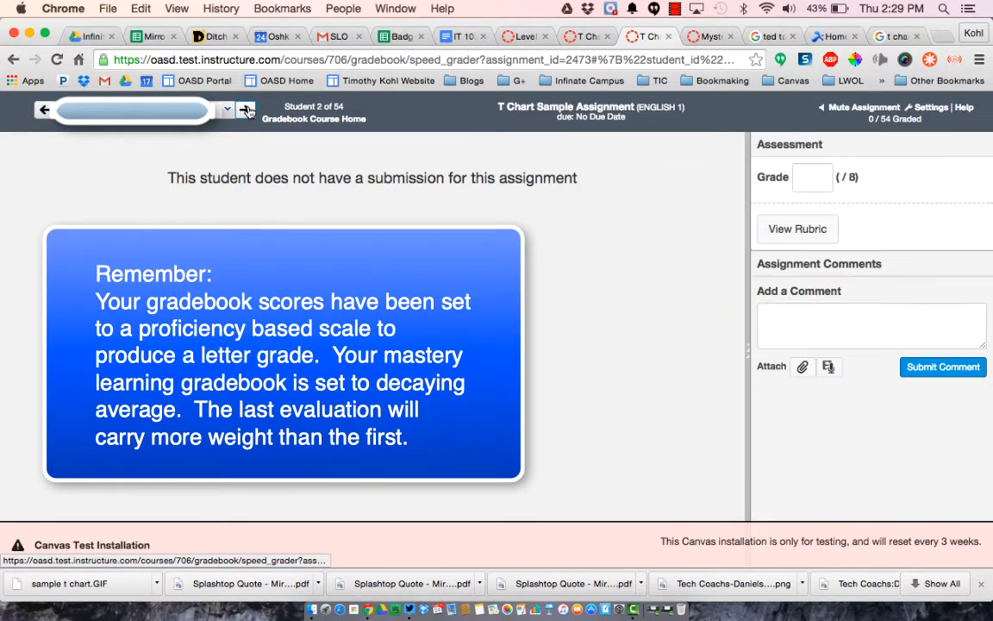
pyautogui.click(801, 230)
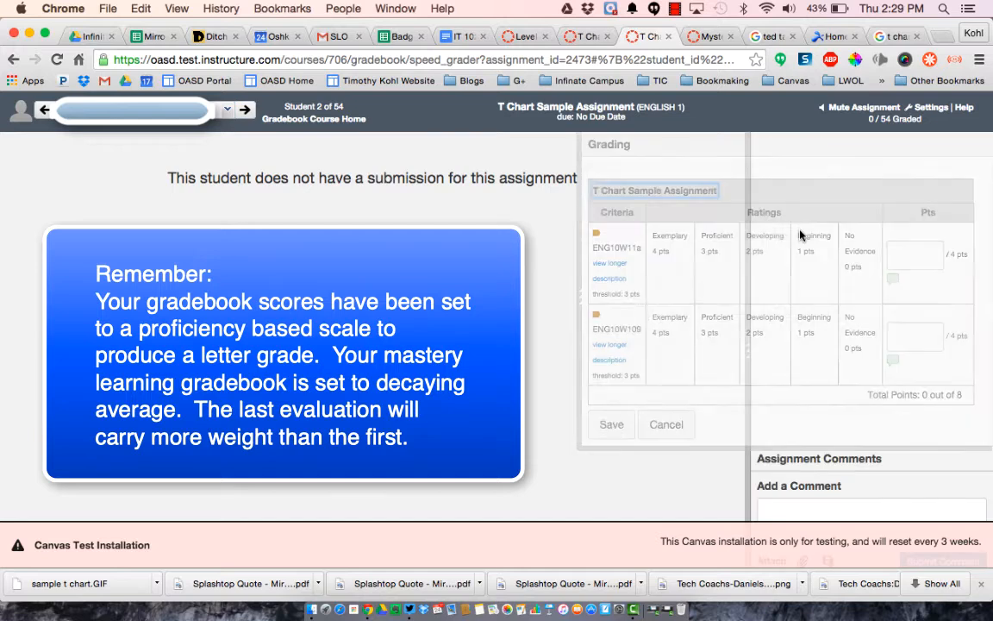
pyautogui.click(727, 264)
pyautogui.click(716, 337)
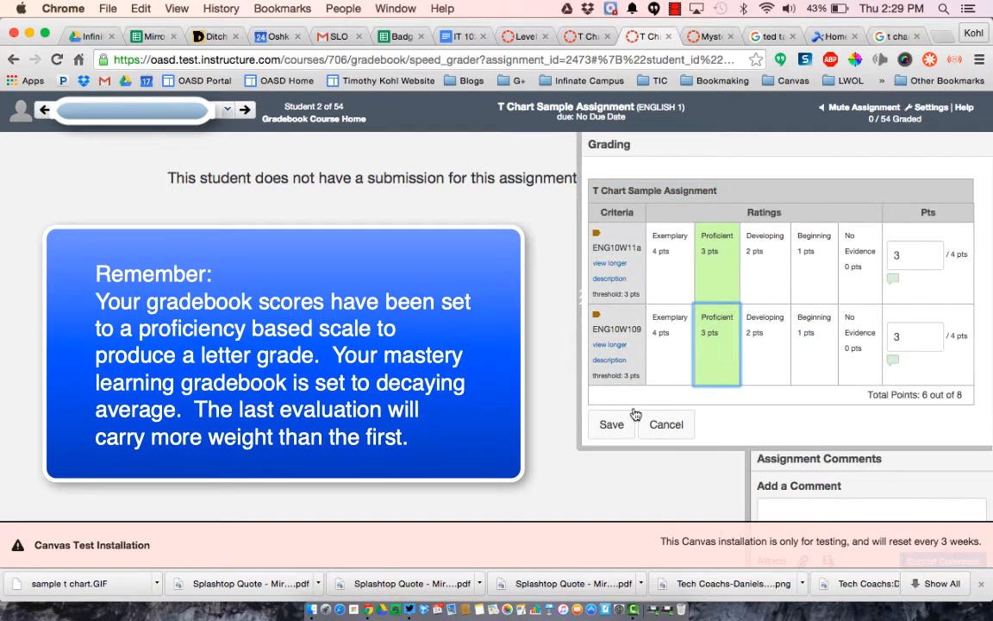
pyautogui.click(611, 425)
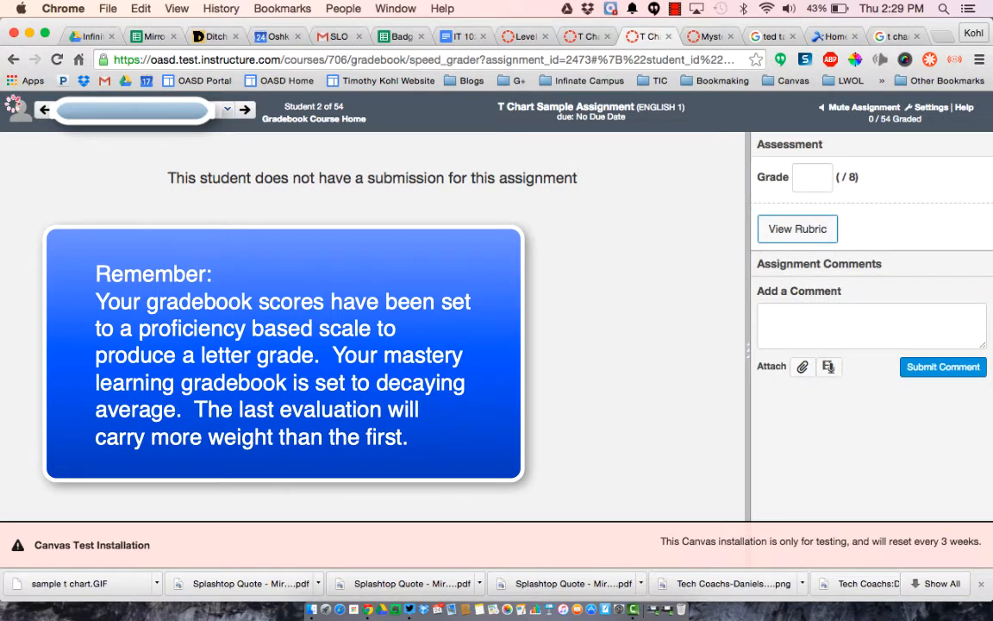
# Rate the third student Developing on ENG10W11a and Proficient on ENG10W109, and save the assessment
pyautogui.click(245, 110)
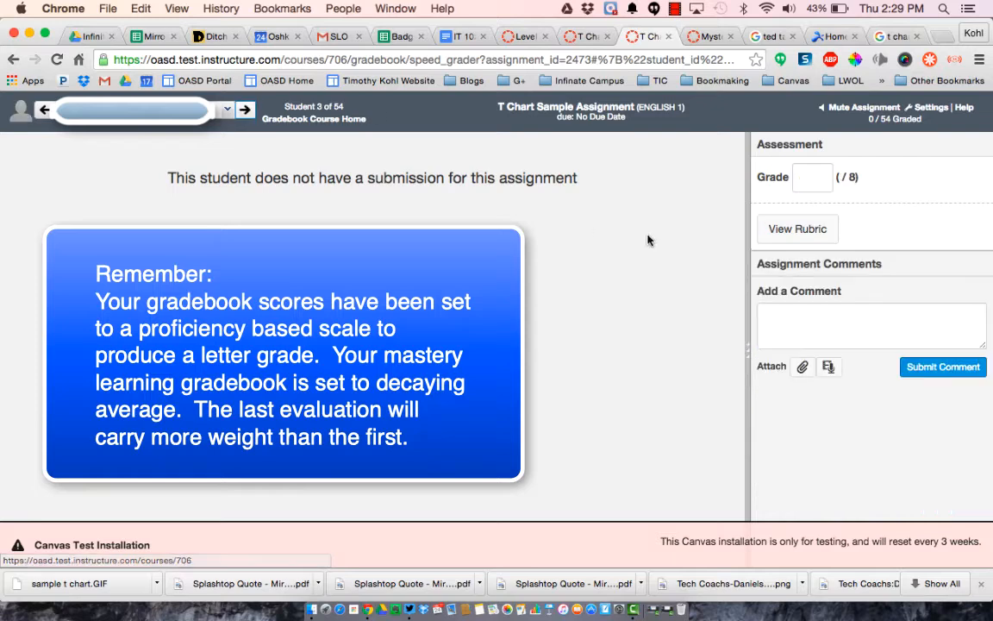
pyautogui.click(780, 230)
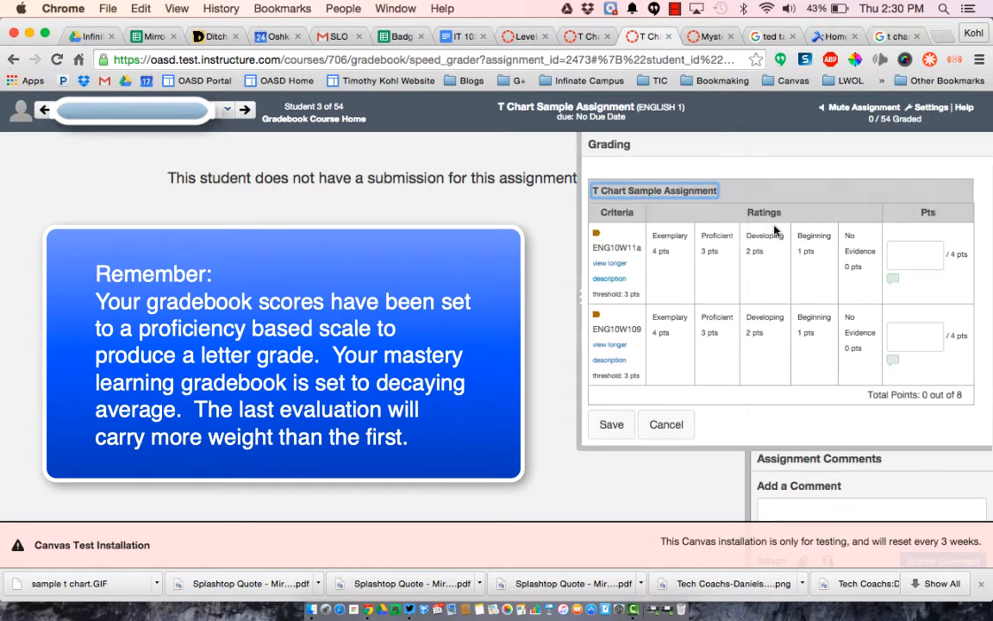
pyautogui.click(760, 276)
pyautogui.click(714, 342)
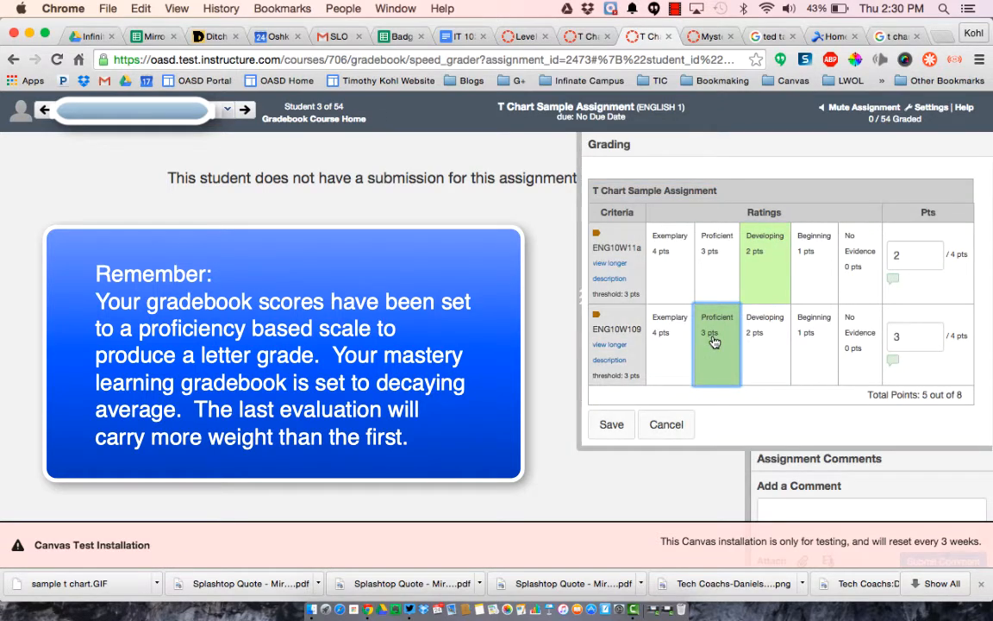
pyautogui.click(611, 425)
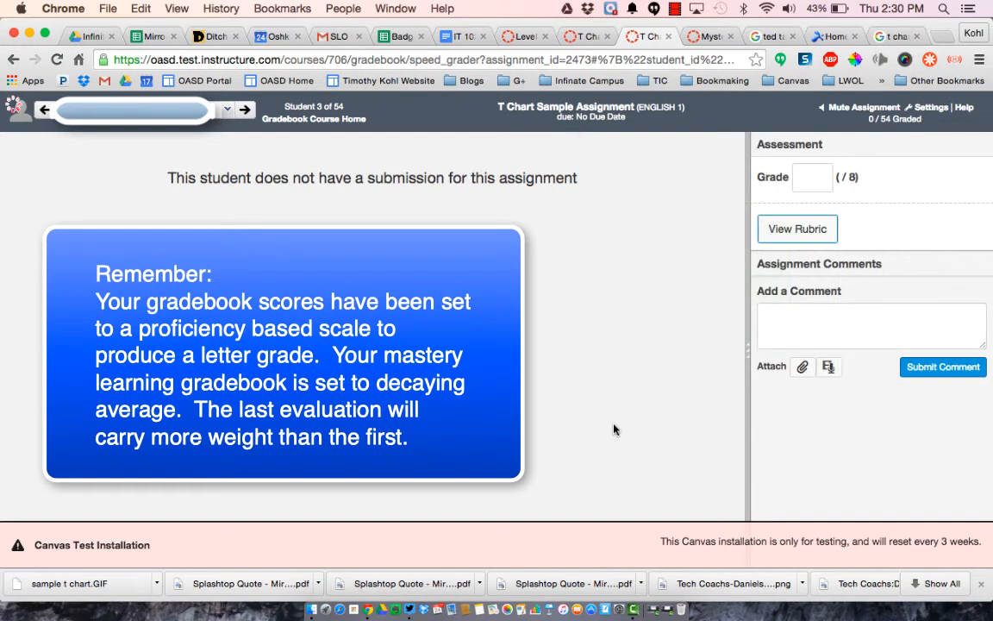
# Open the rubric for the fourth student and rate ENG10W11a as Exemplary
pyautogui.click(245, 119)
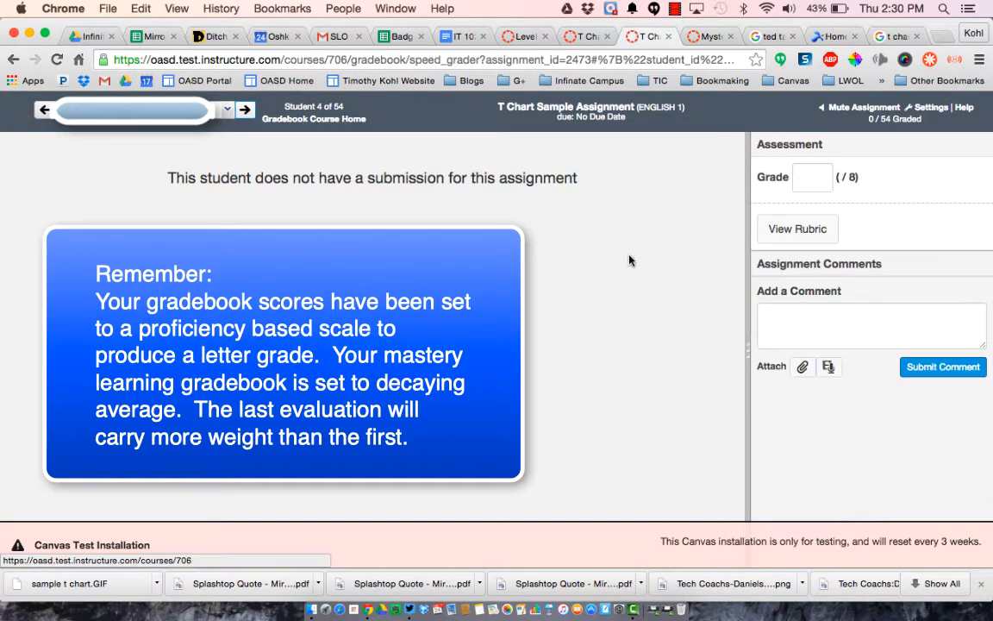
pyautogui.click(777, 231)
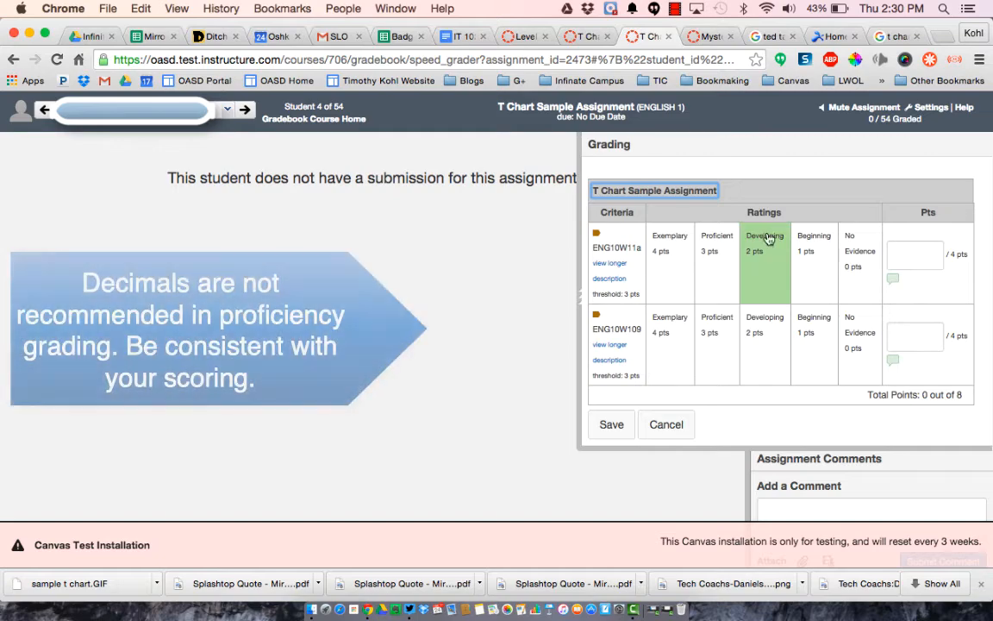
pyautogui.click(669, 264)
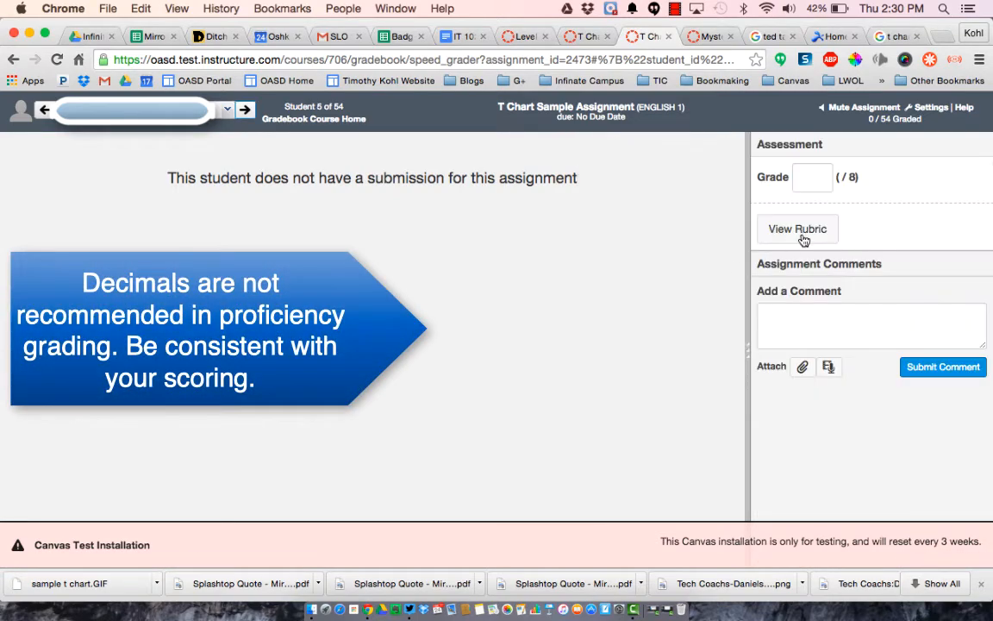
# Score the fifth student 3.5 points on ENG10W11a and 2.3 points on ENG10W109 in the rubric, and save the assessment
pyautogui.click(776, 231)
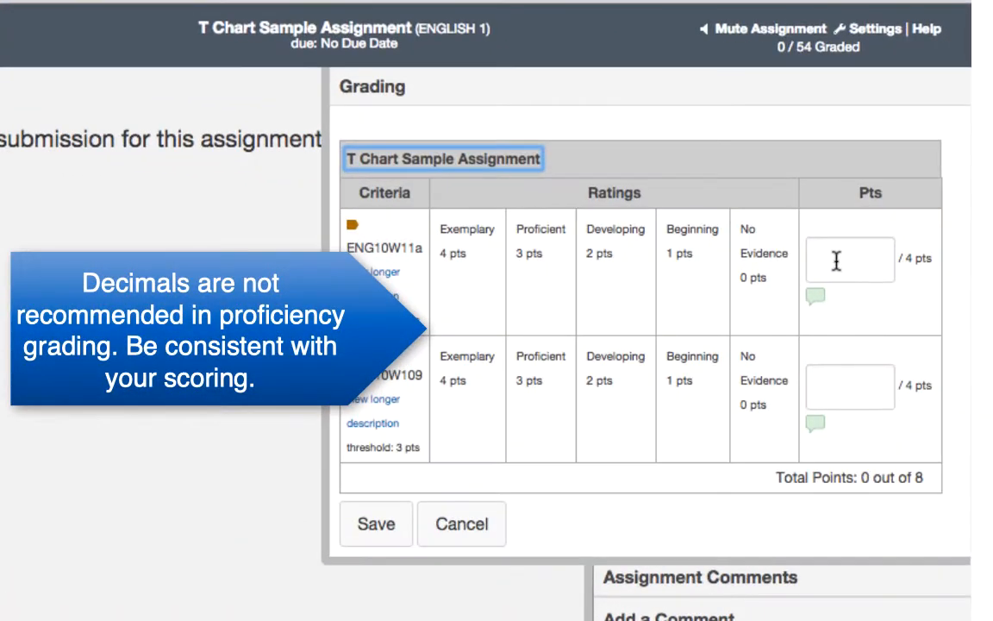
pyautogui.click(836, 261)
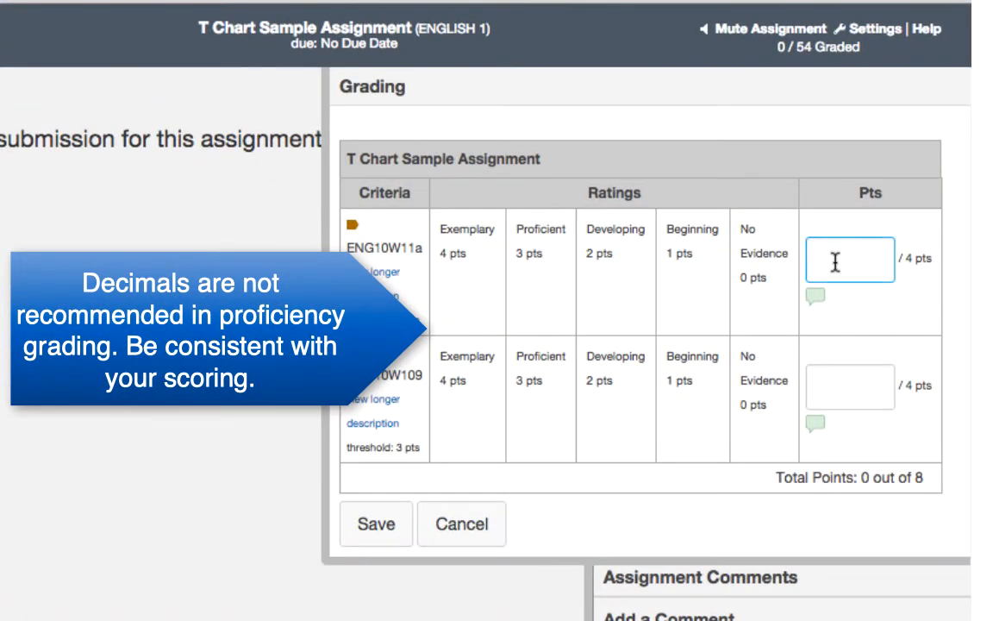
pyautogui.write('3.5')
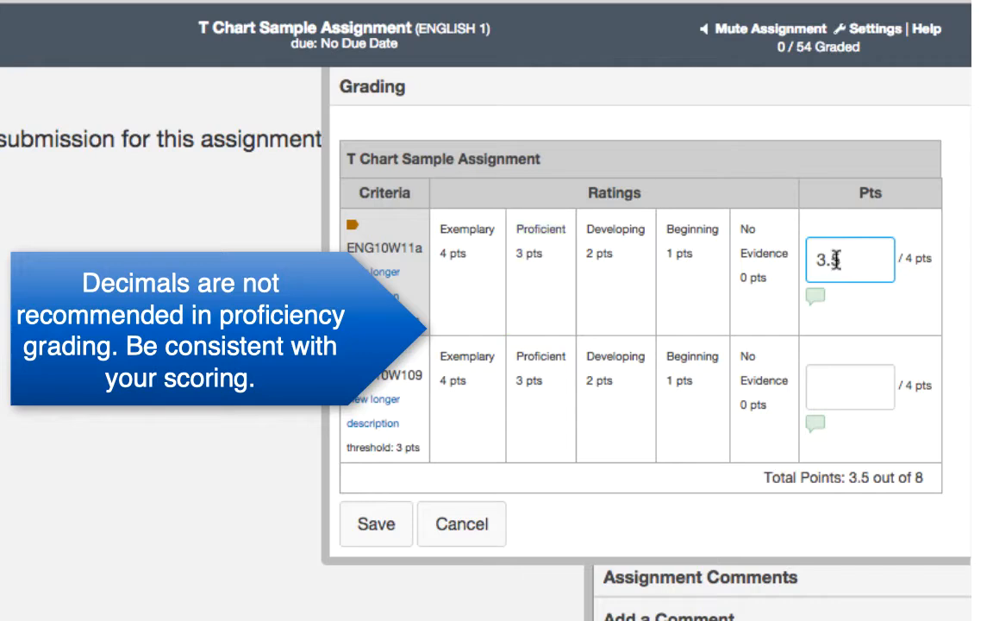
pyautogui.click(827, 386)
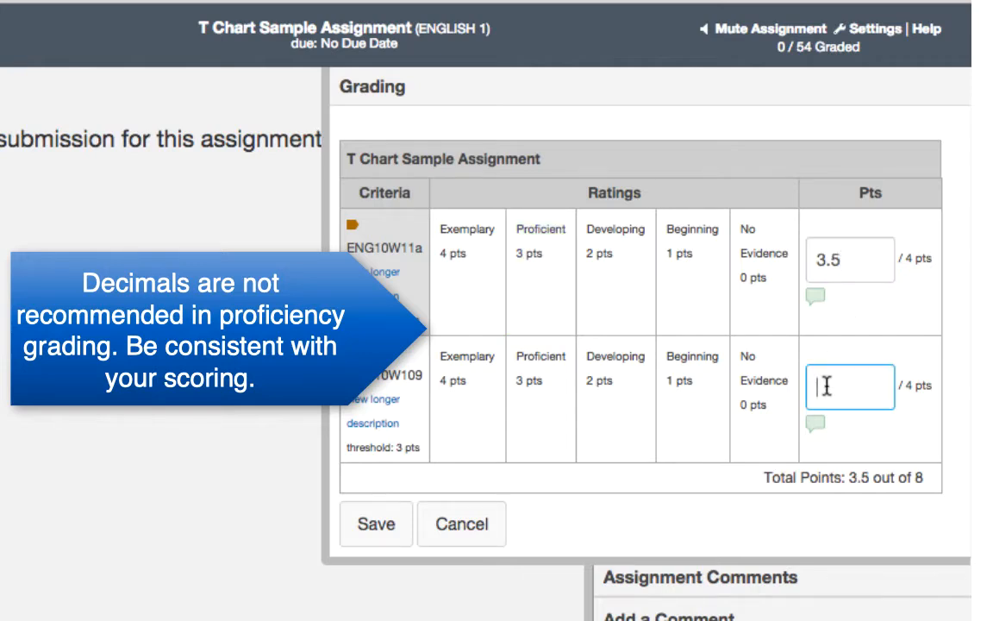
pyautogui.write('2.3')
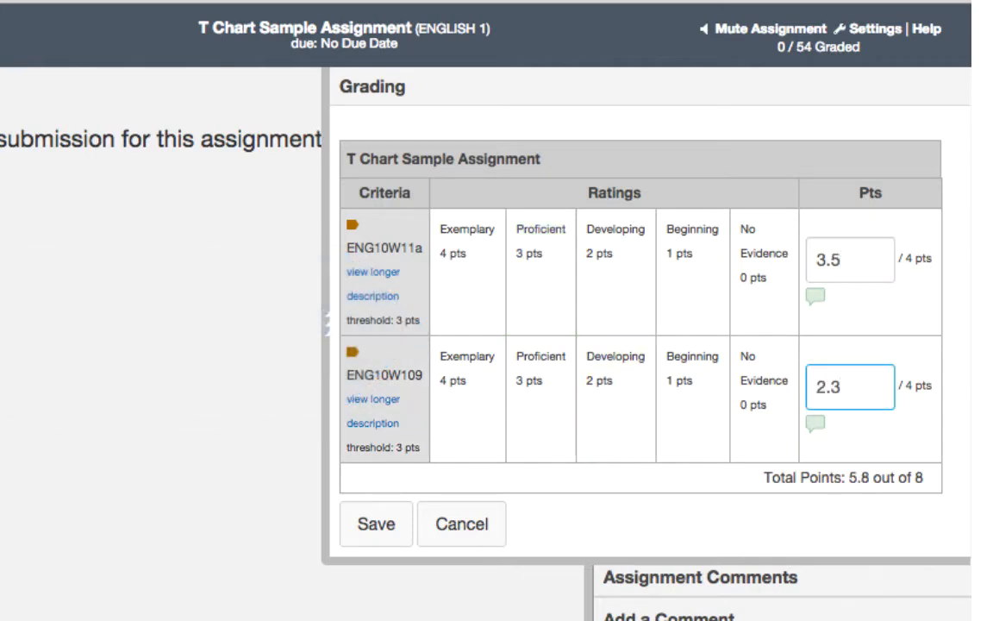
pyautogui.click(373, 526)
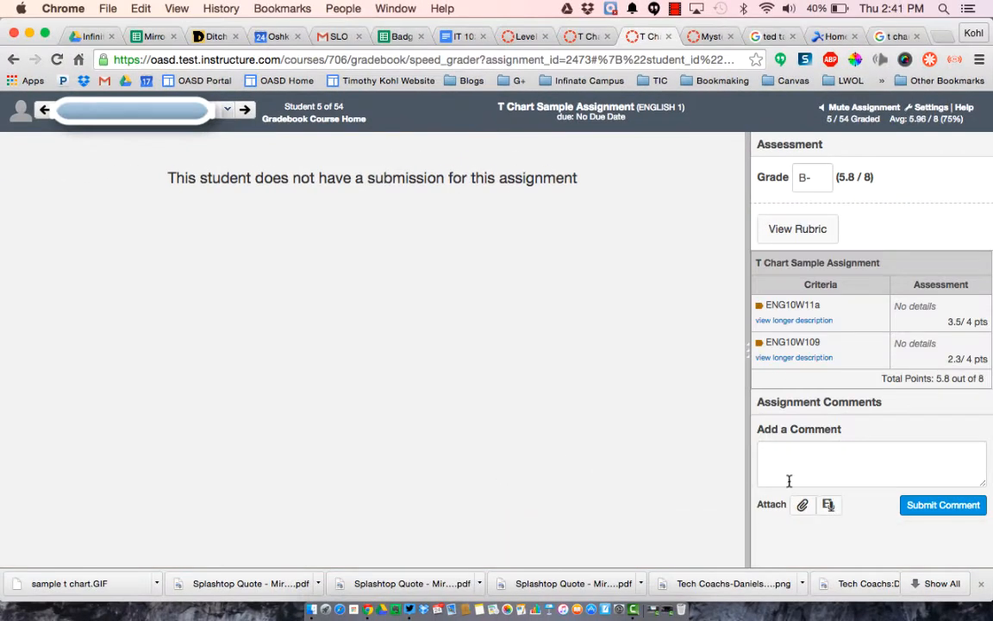
# Add the assignment comment "Be sure to cite sources." for the fifth student and submit it
pyautogui.click(784, 450)
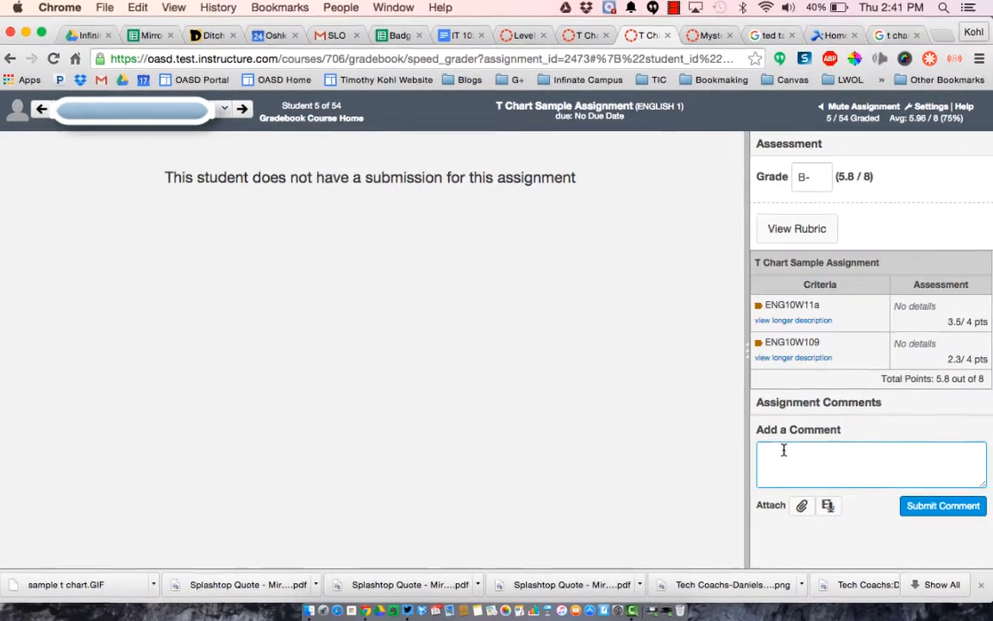
pyautogui.write('Be sure to cite sources.')
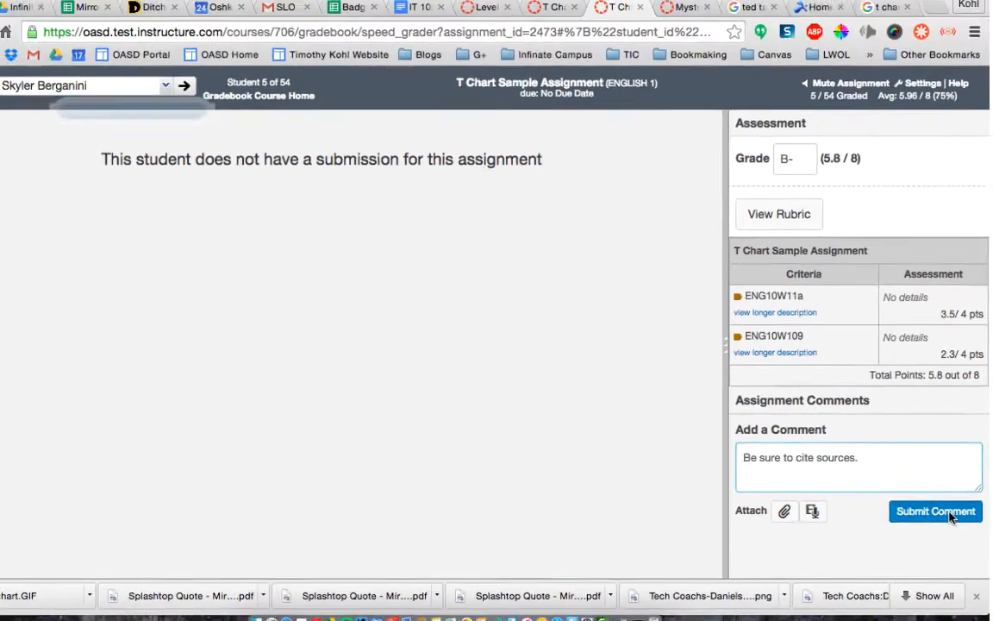
pyautogui.click(908, 546)
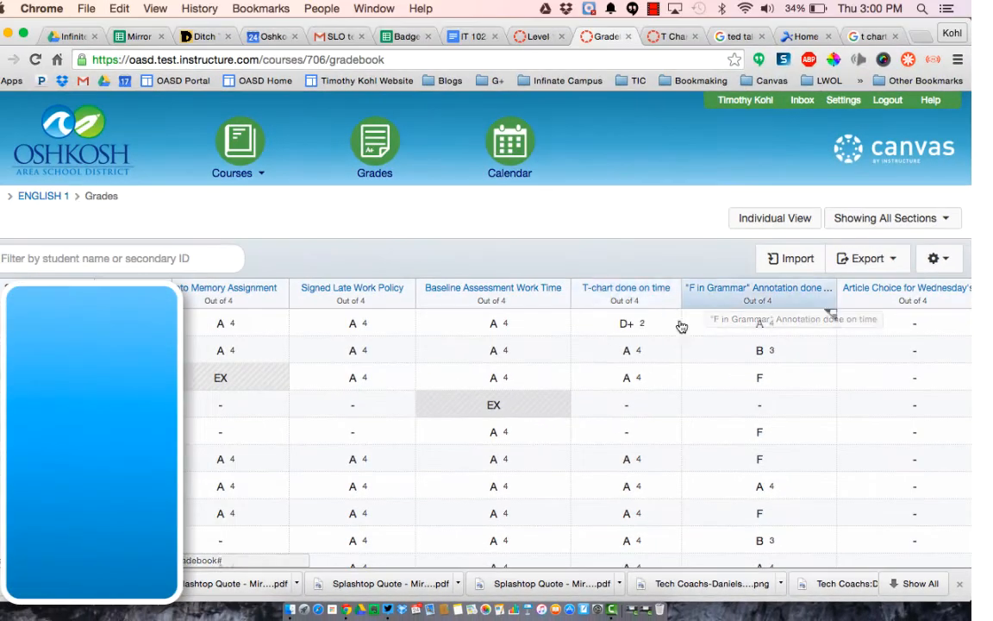
# Review the gradebook's assignment and total columns, and examine the ENG10W109 and ENG10W11a outcome details in the Learning Mastery gradebook
pyautogui.hscroll(10, 677, 319)
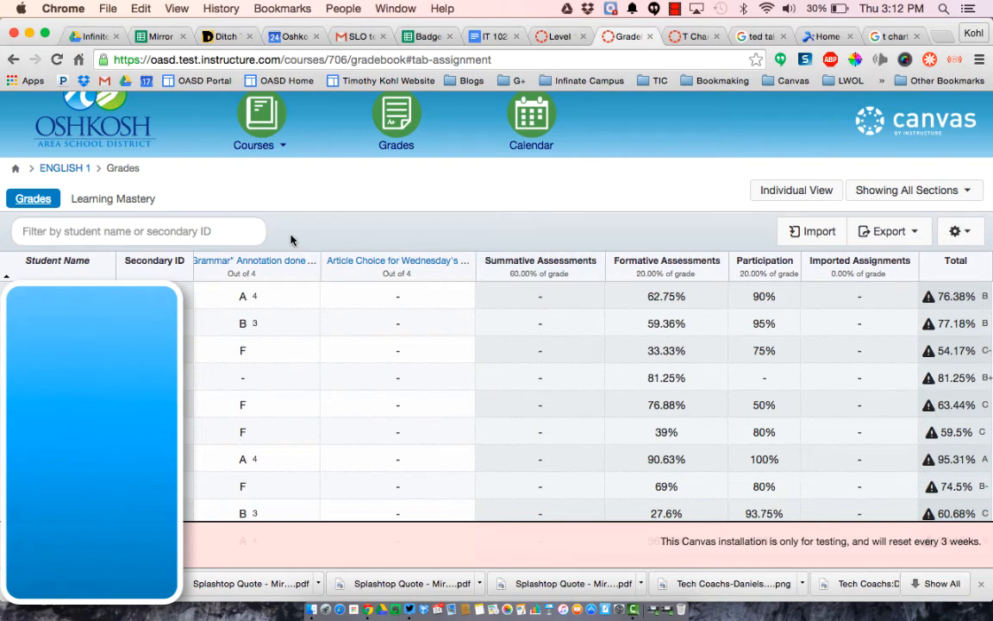
pyautogui.click(112, 199)
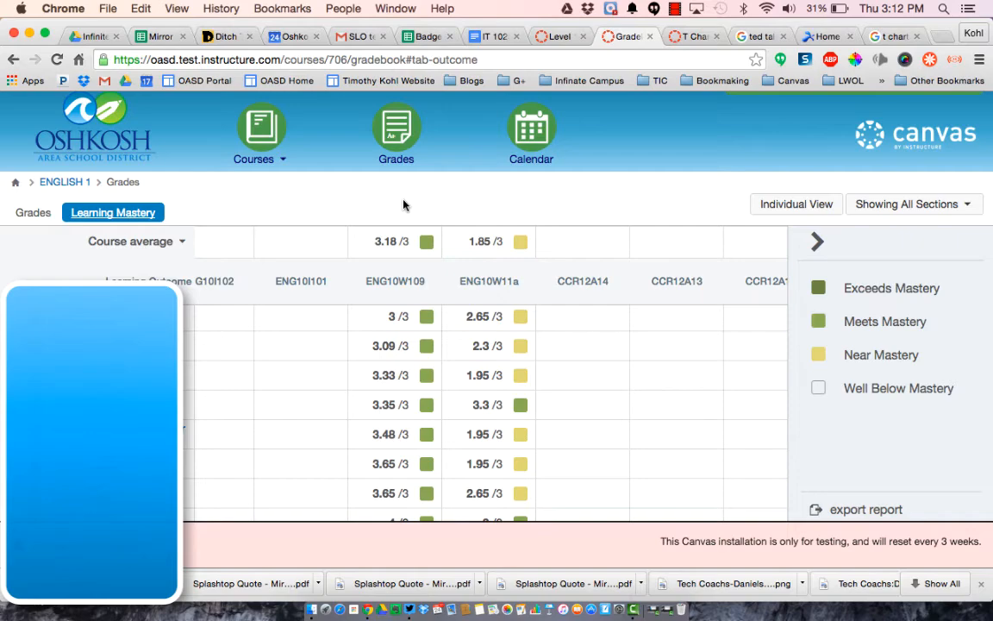
pyautogui.moveTo(403, 263)
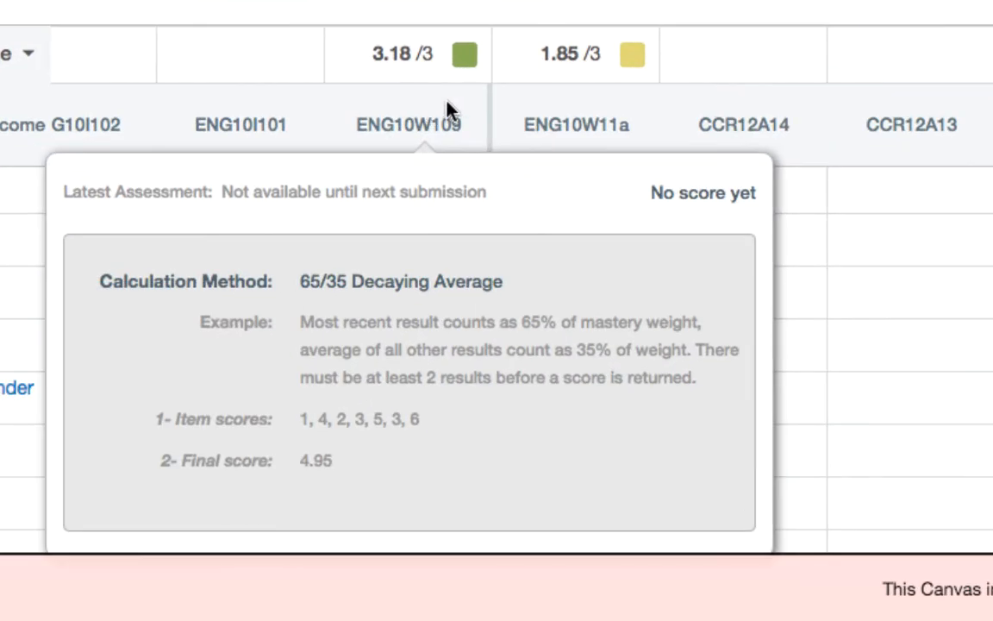
pyautogui.moveTo(577, 102)
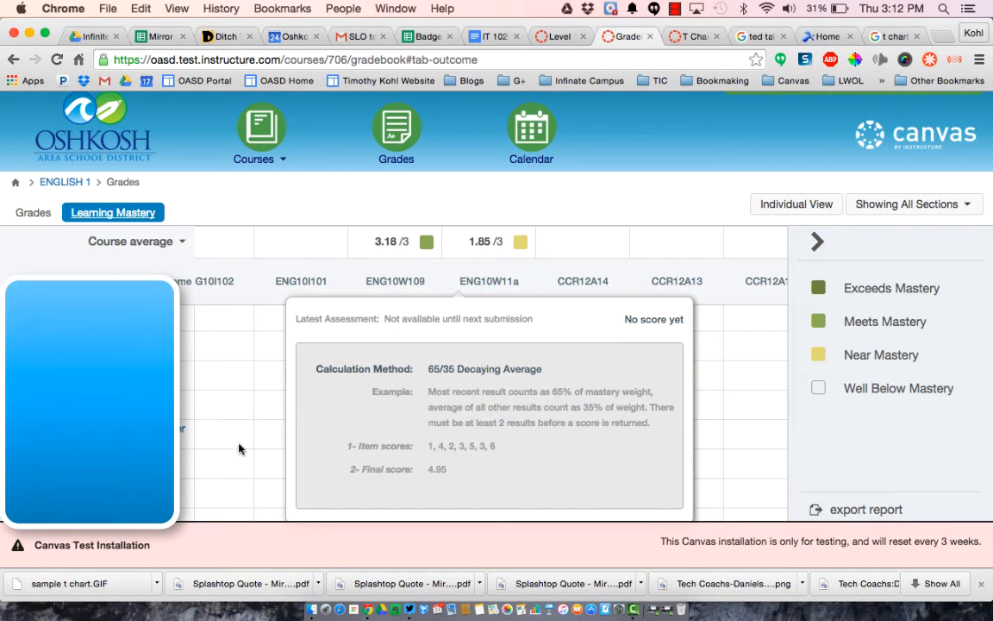
pyautogui.hscroll(15, 296, 447)
pyautogui.moveTo(412, 279)
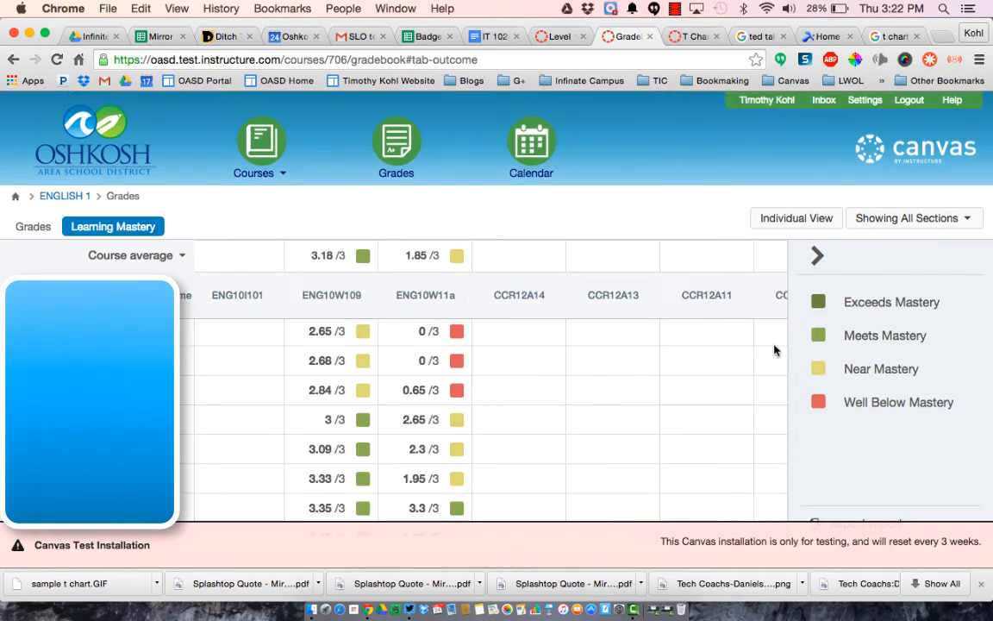
# Try the mastery-level filters by toggling Exceeds, Meets, Well Below and Near Mastery scores in the Learning Mastery gradebook
pyautogui.click(818, 304)
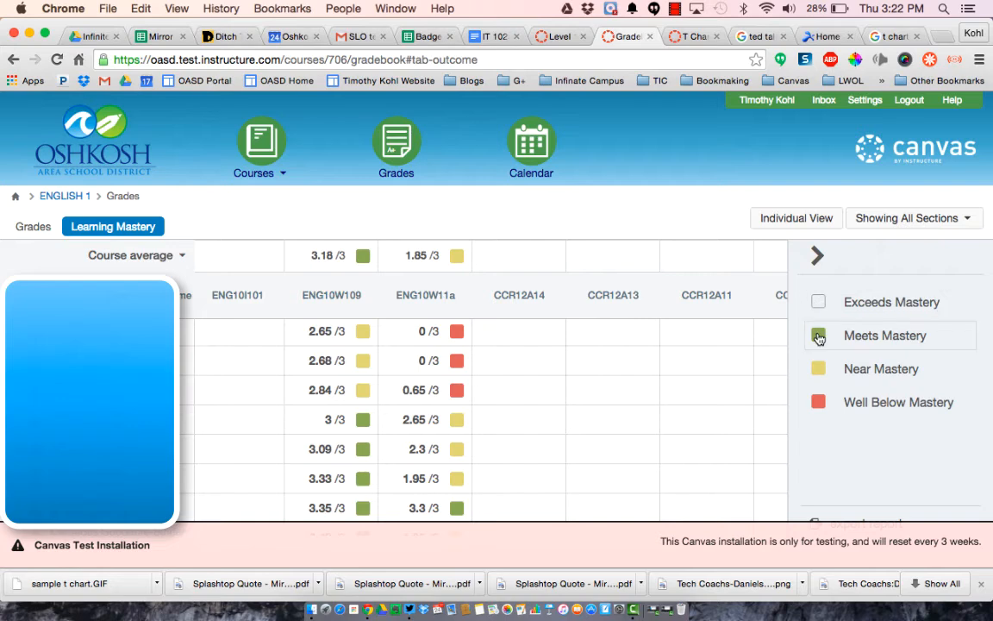
pyautogui.click(818, 337)
pyautogui.click(819, 336)
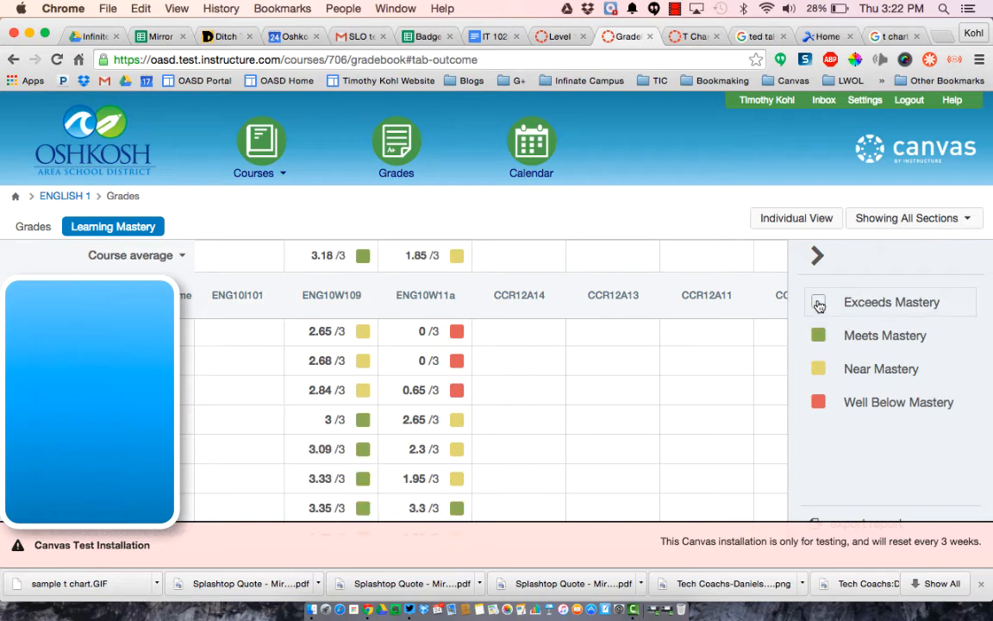
pyautogui.click(818, 303)
pyautogui.click(818, 402)
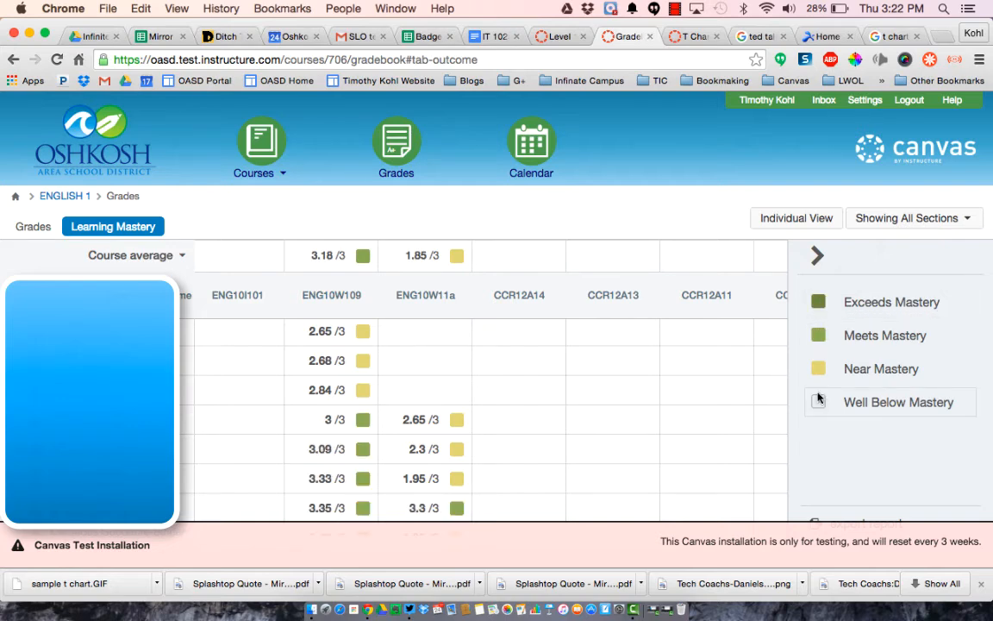
pyautogui.click(818, 368)
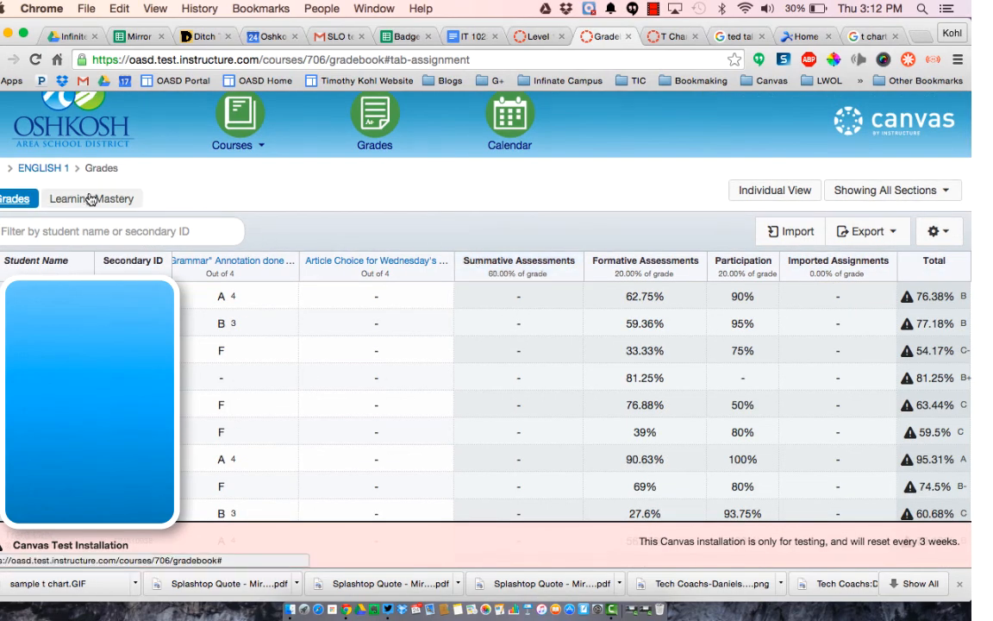
# Switch from assignment grades to Learning Mastery and examine the class rating distribution for outcome ENG10W11a
pyautogui.click(91, 200)
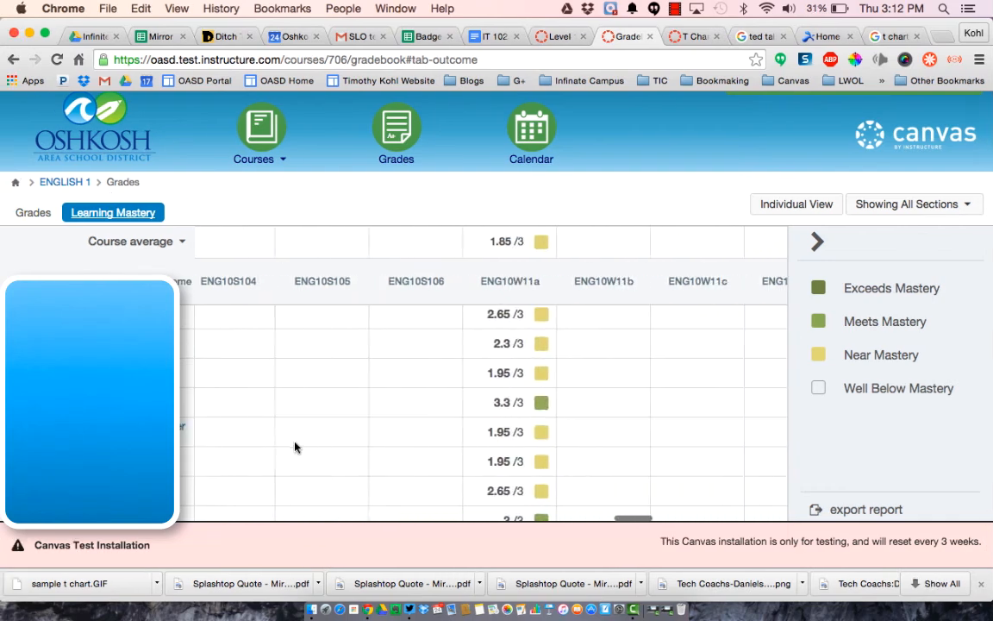
pyautogui.hscroll(2, 295, 447)
pyautogui.moveTo(410, 279)
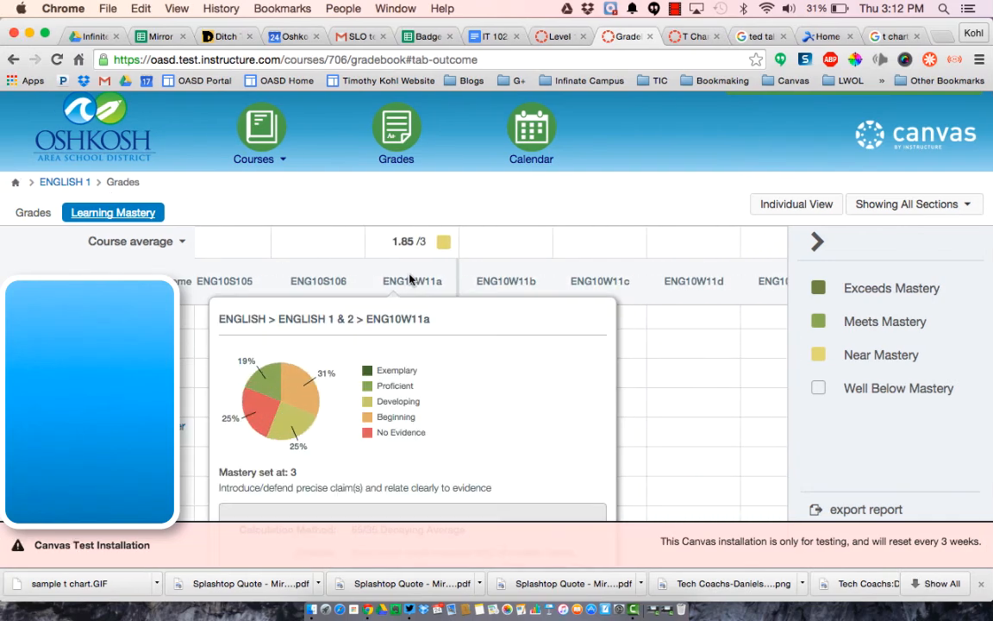